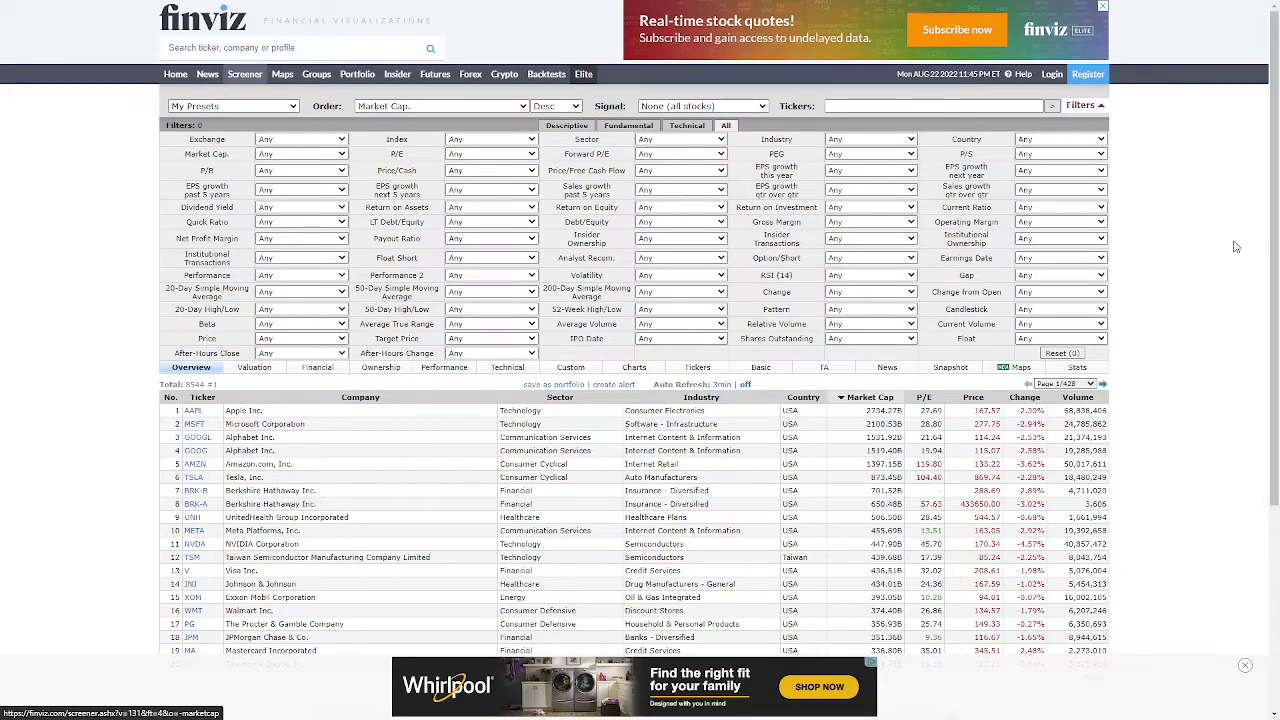
Filter the stocks to the country USA and a PEG ratio of Under 2
left_click(1062, 139)
left_click(1088, 167)
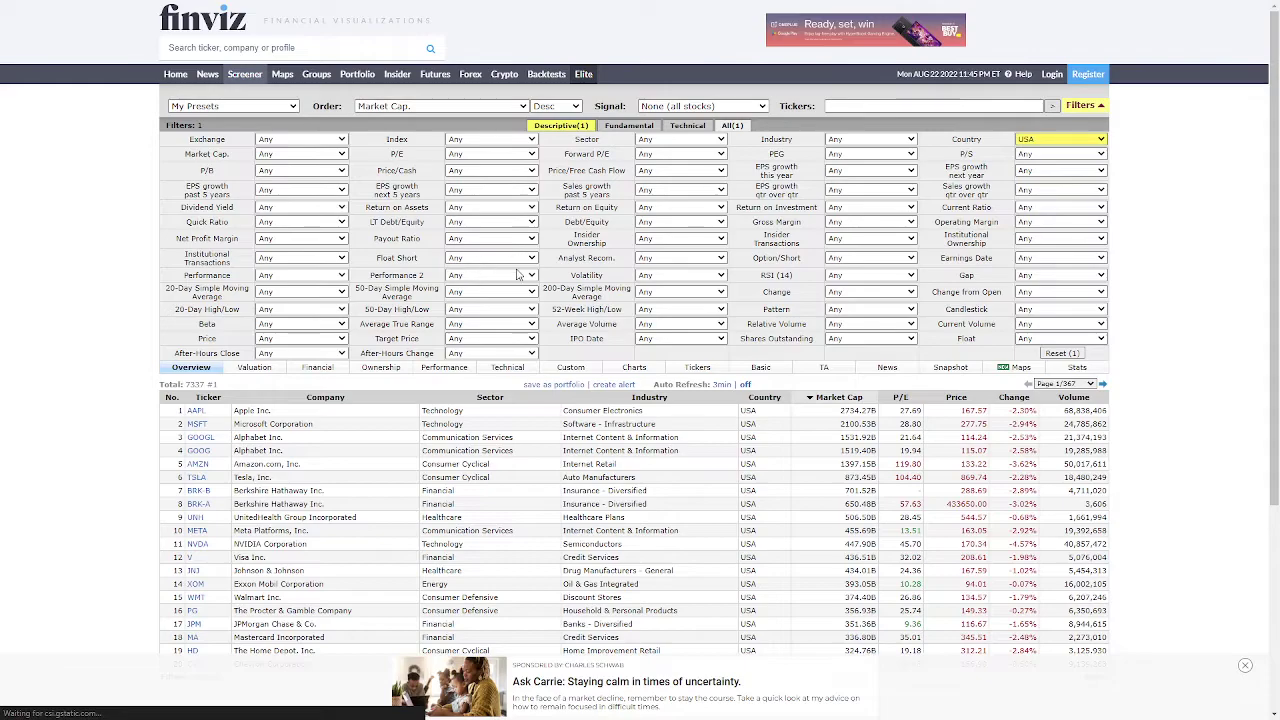
left_click(835, 154)
left_click(855, 197)
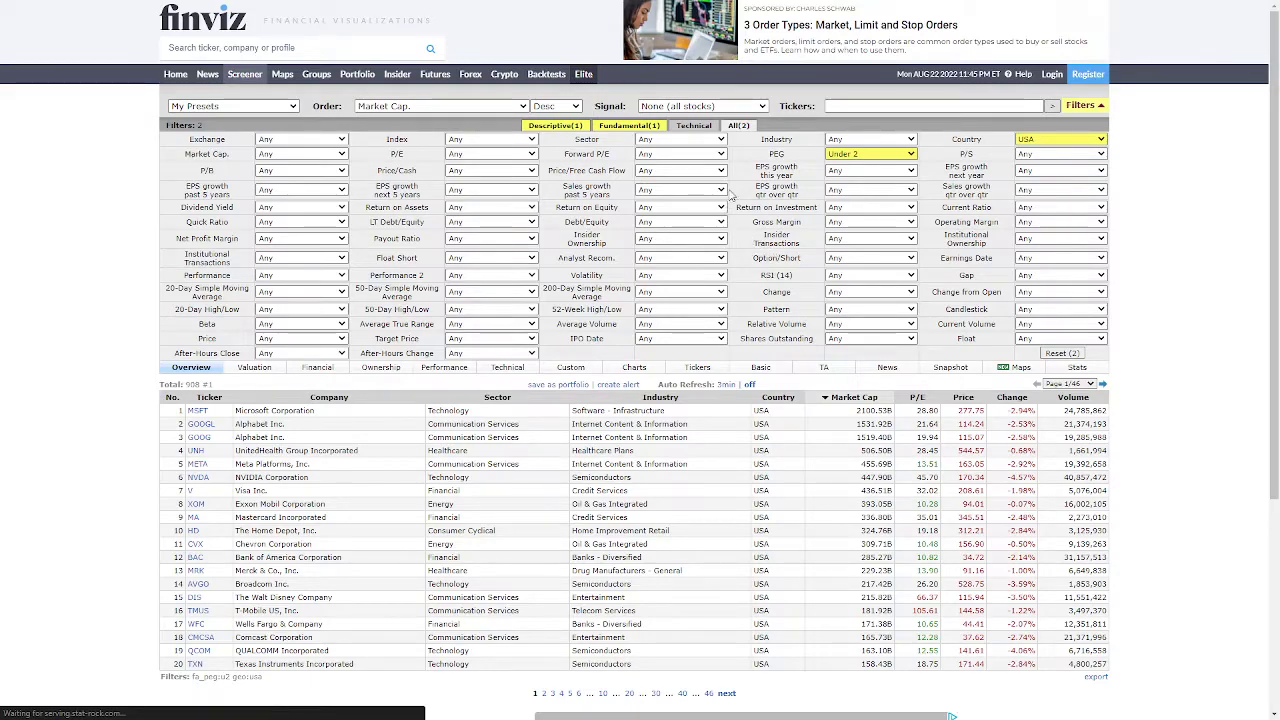
Filter the stocks to a Forward P/E of Under 25 and a P/E of Under 30
left_click(700, 156)
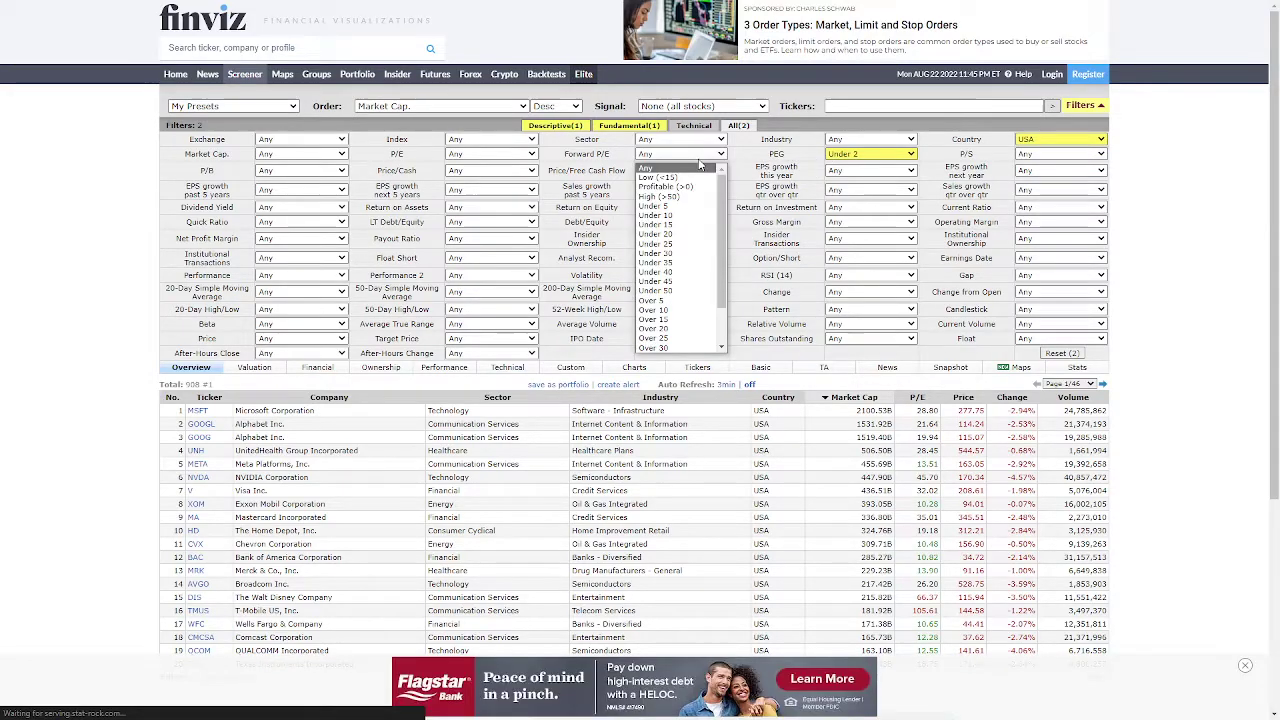
left_click(703, 245)
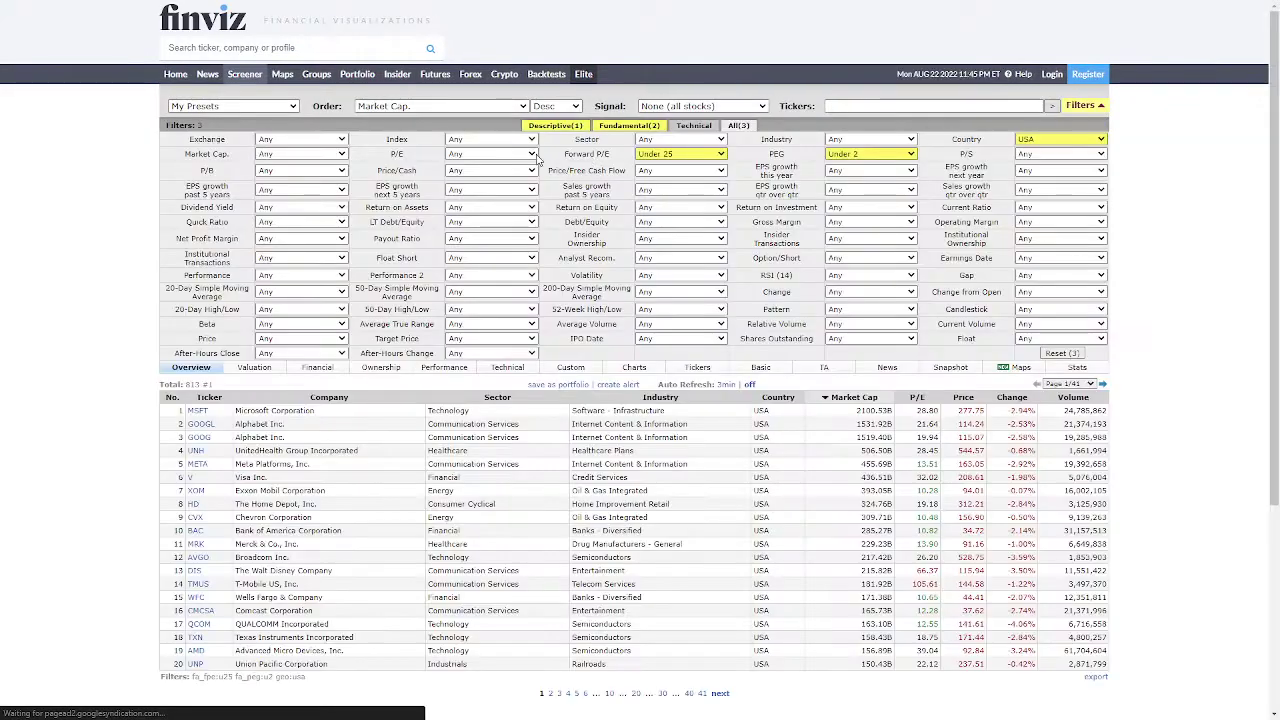
left_click(490, 154)
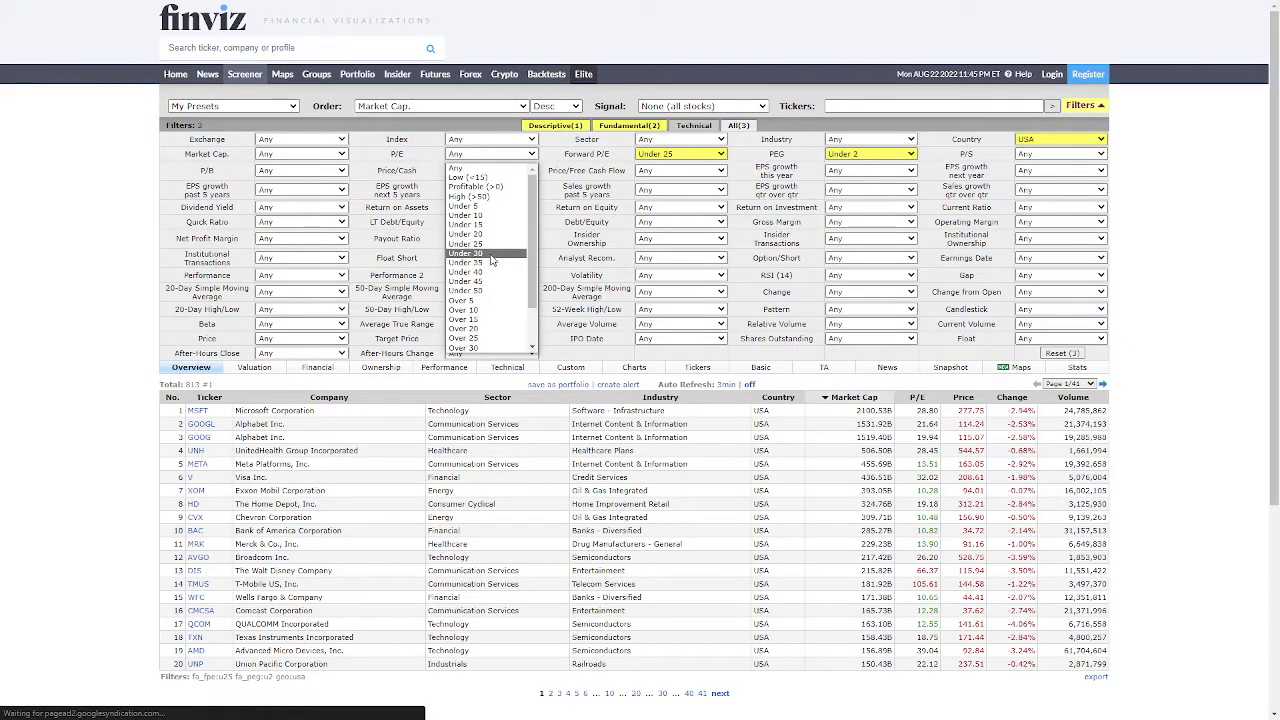
left_click(494, 258)
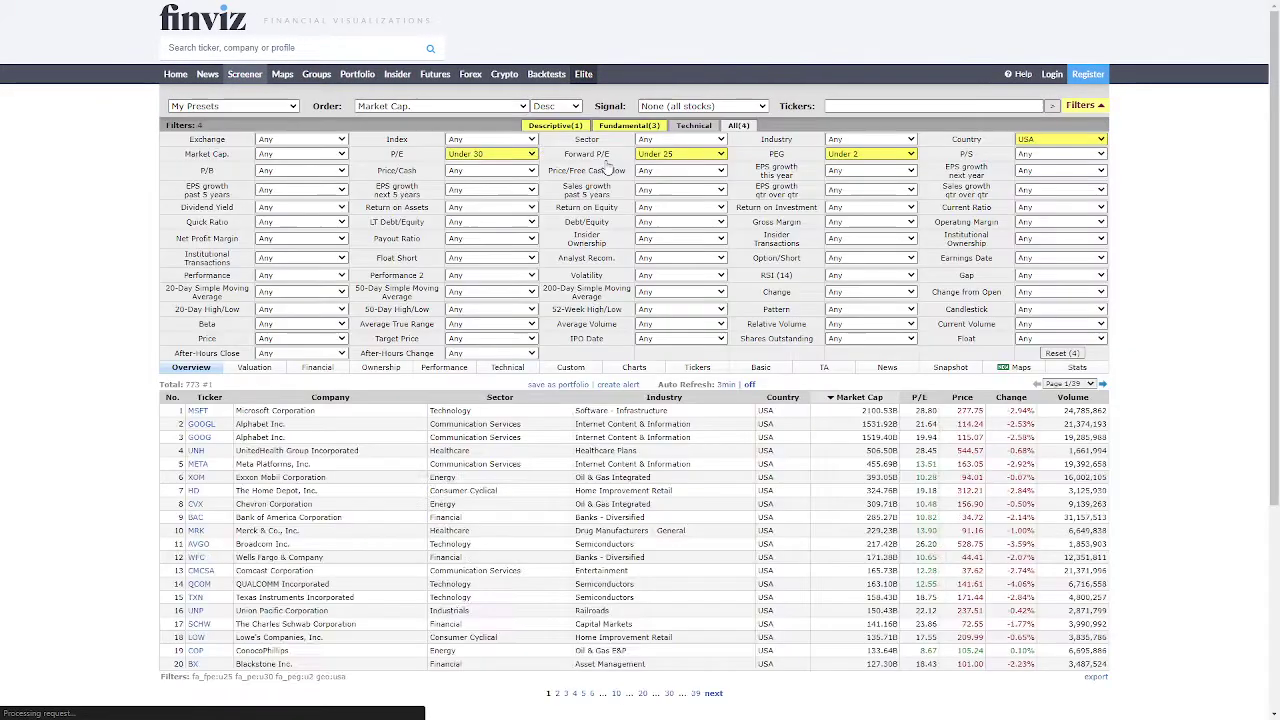
mouse_move(605, 160)
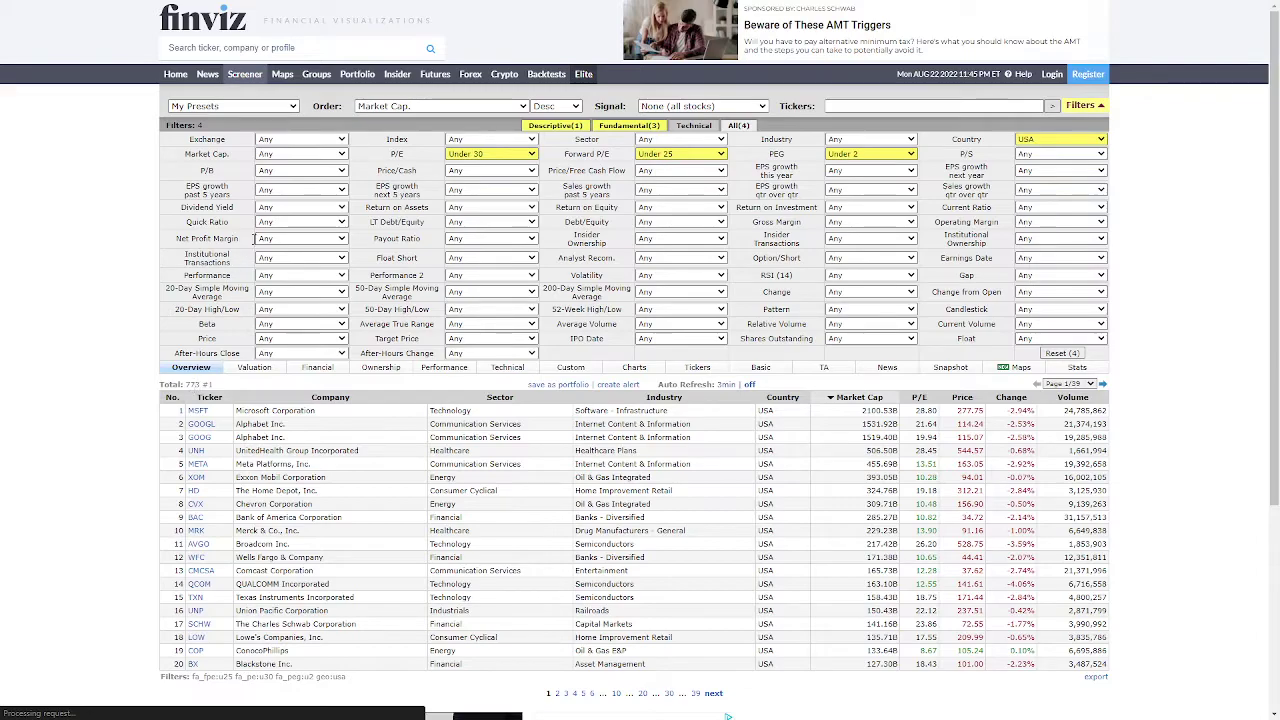
Limit the stocks to a market cap of +Mid (over $2bln) and a Quick Ratio of Over 1
left_click(289, 155)
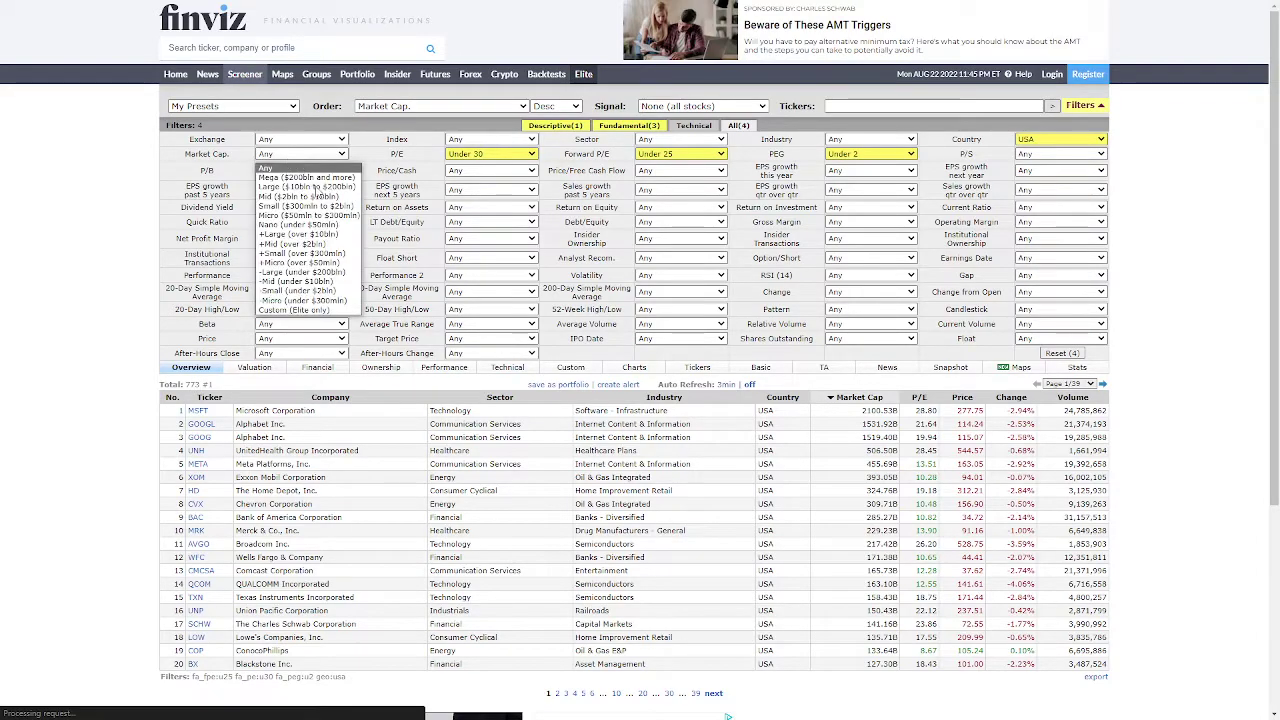
left_click(295, 243)
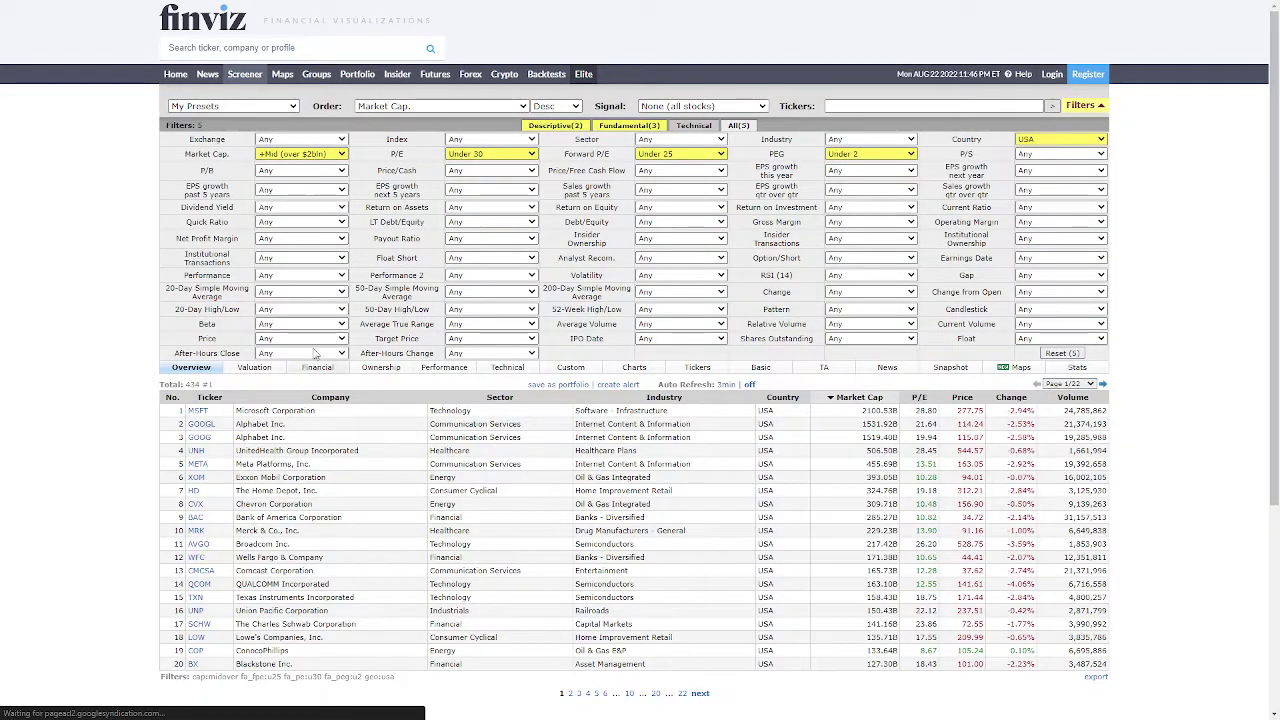
left_click(294, 223)
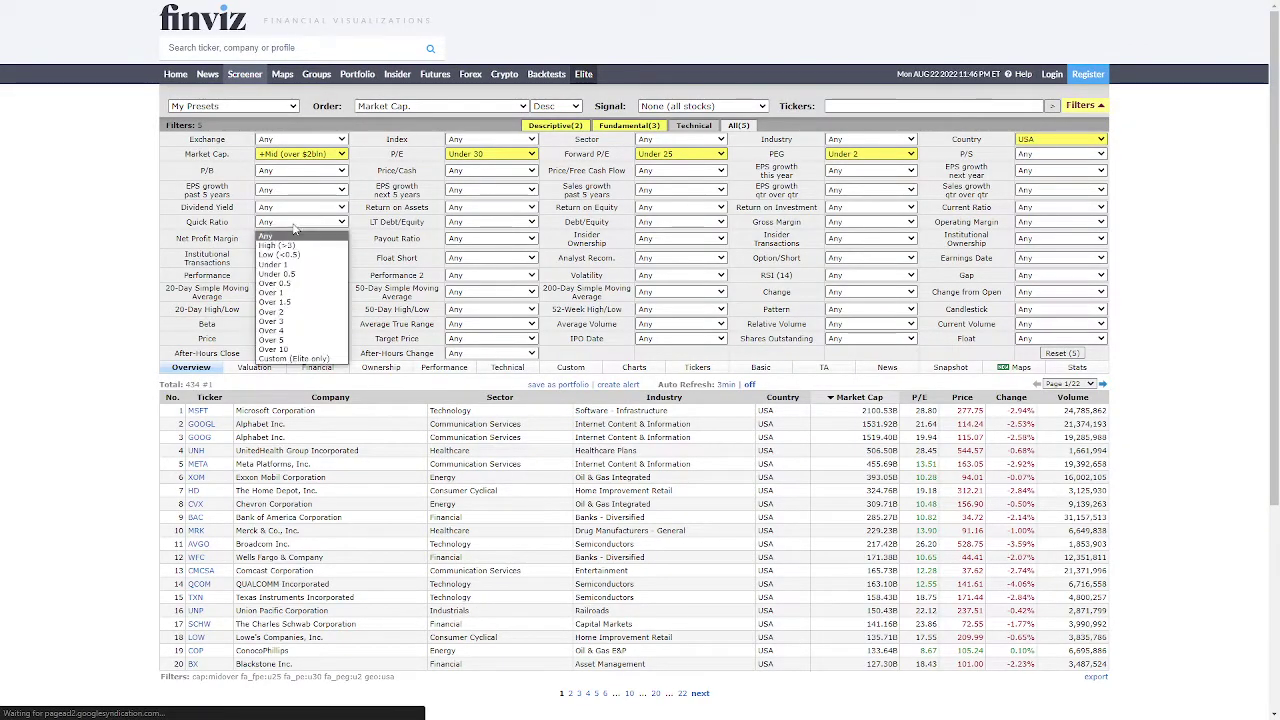
left_click(304, 294)
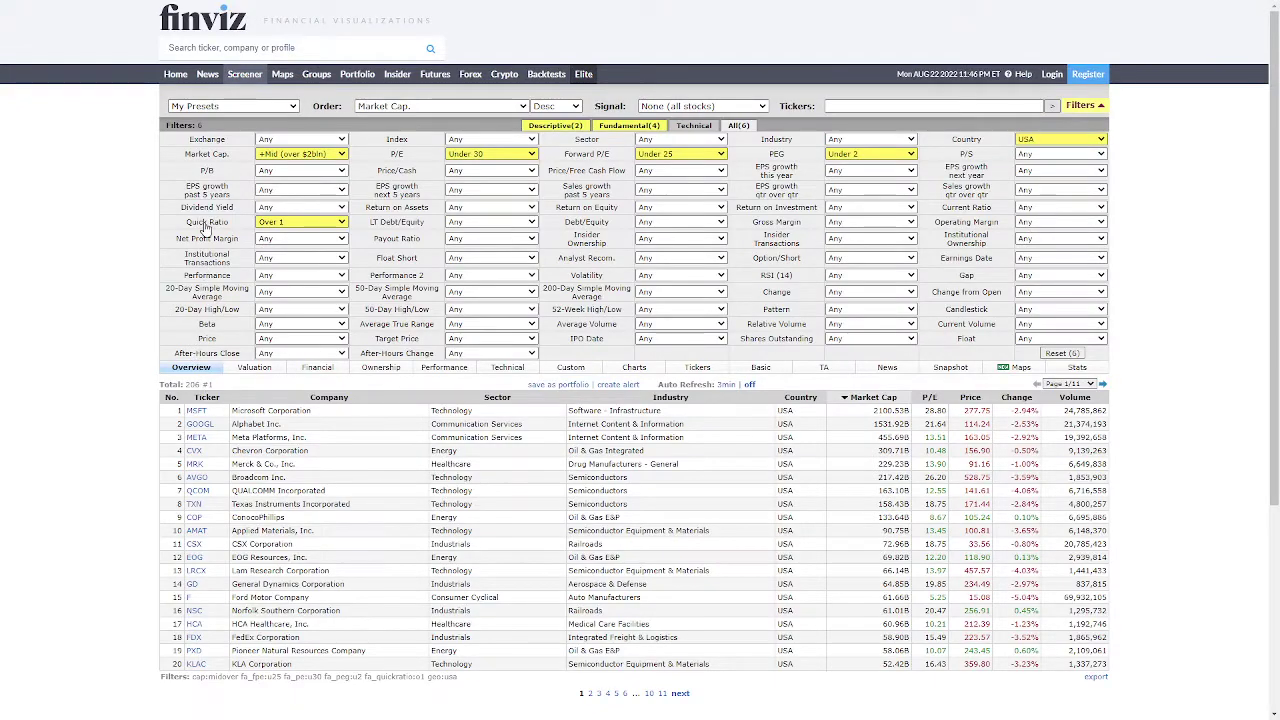
mouse_move(205, 227)
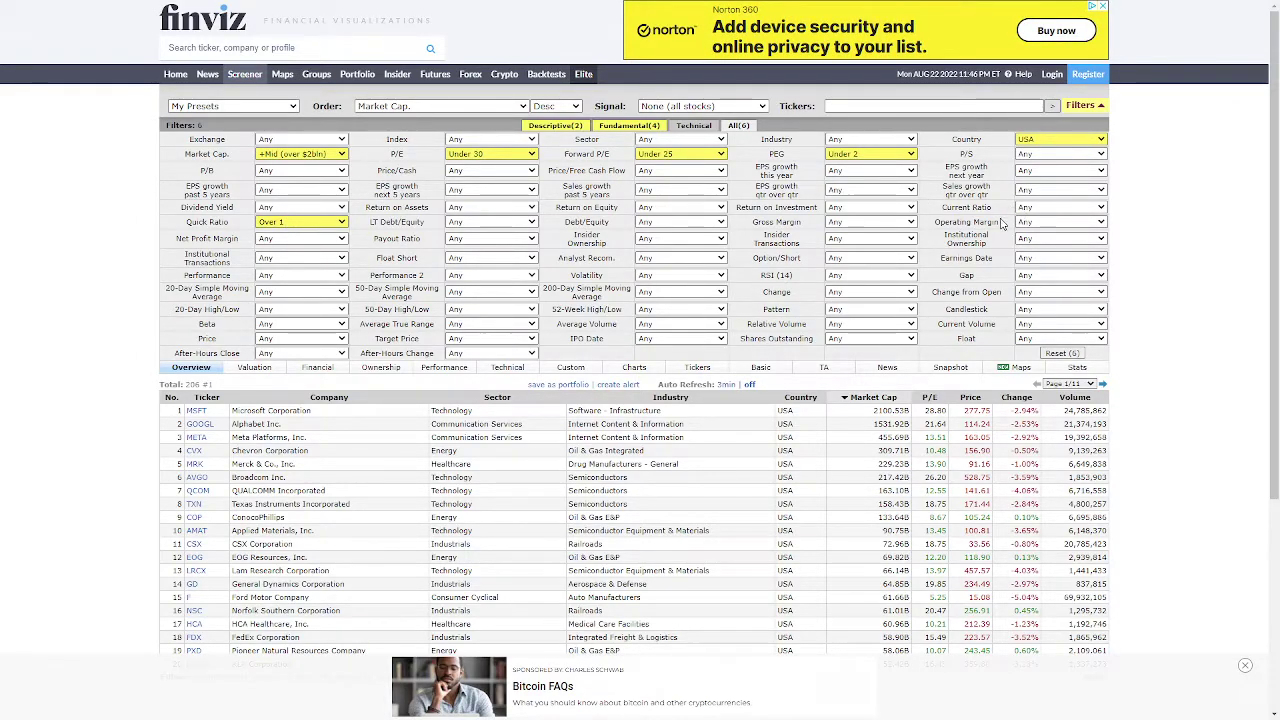
Set the filter for EPS growth over the next 5 years to Over 10%
left_click(456, 191)
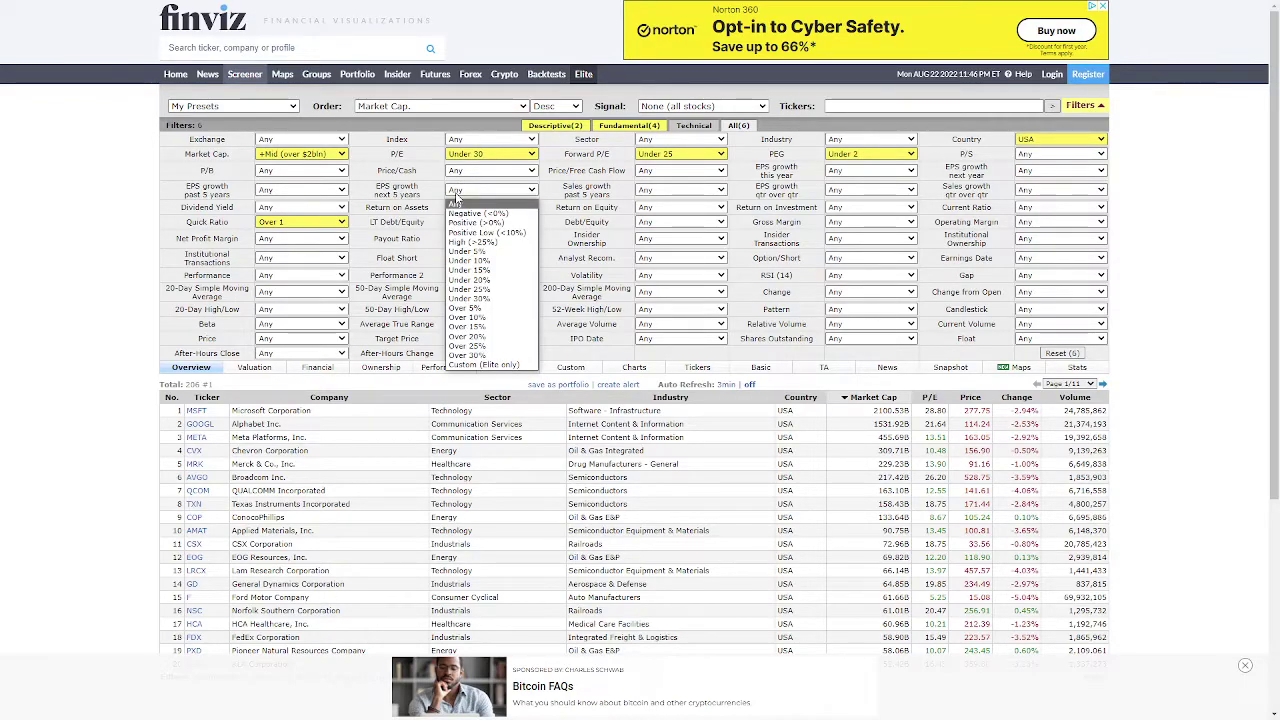
left_click(478, 222)
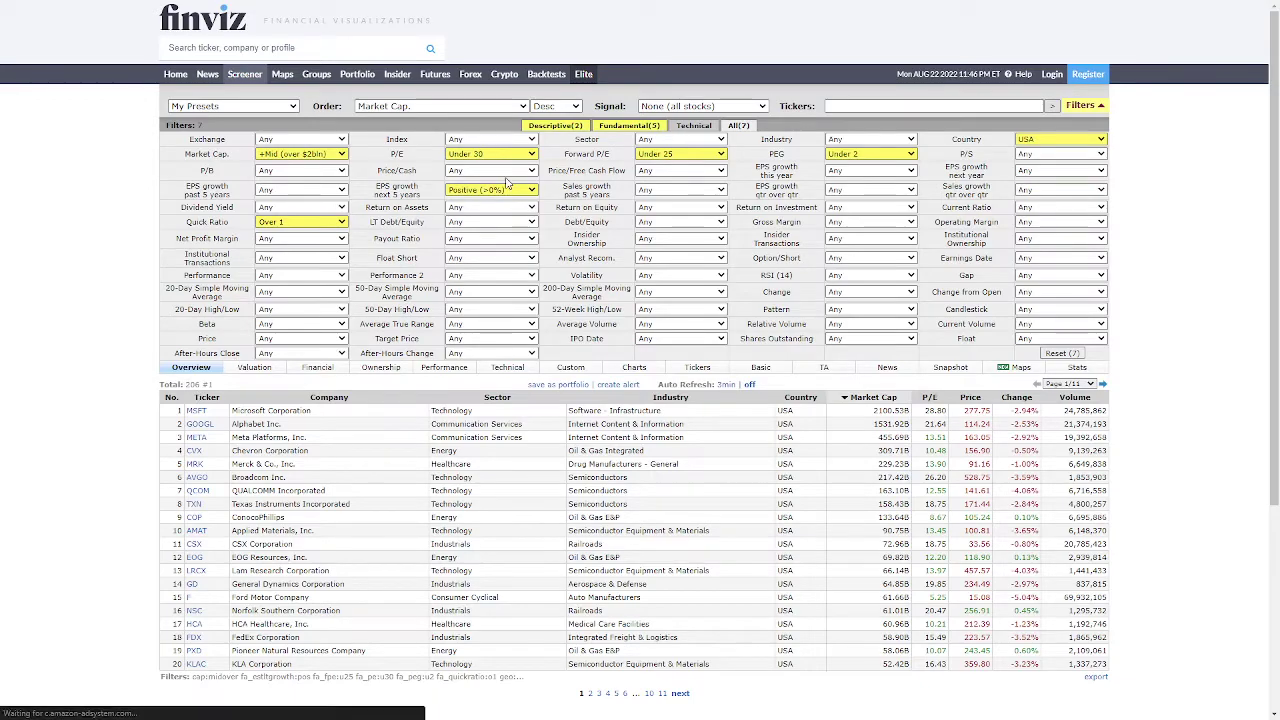
left_click(510, 192)
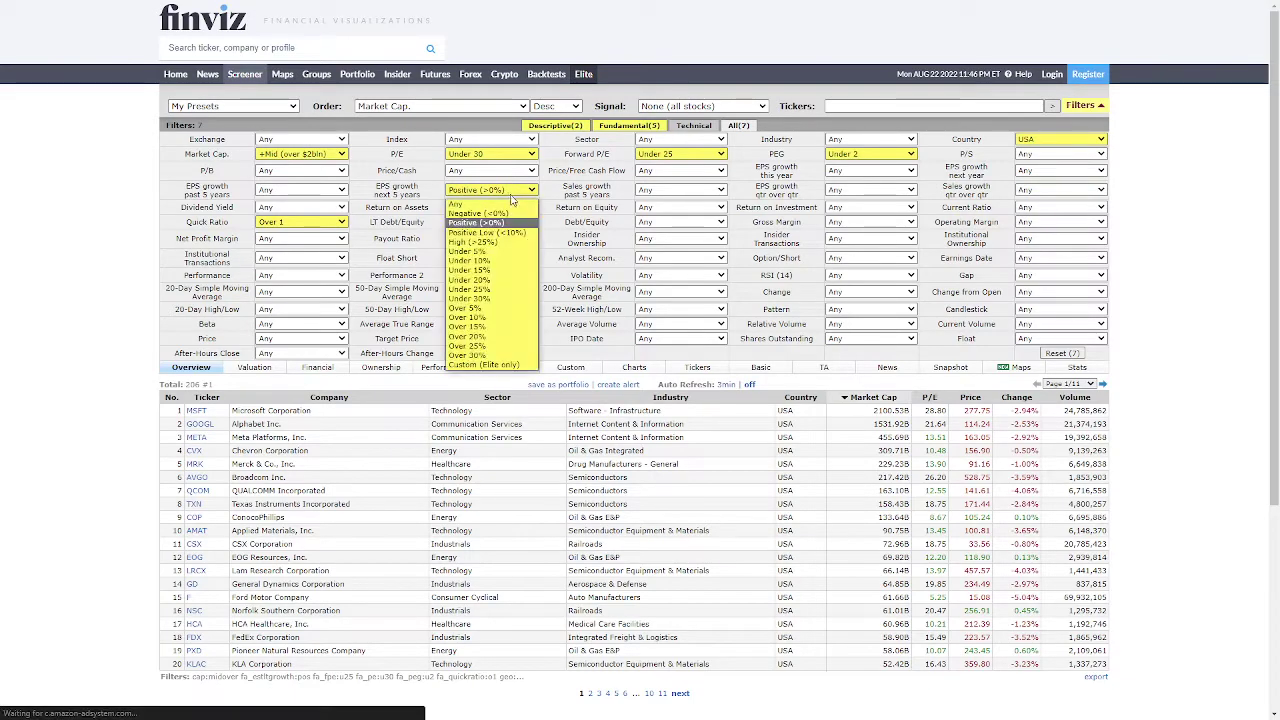
left_click(504, 320)
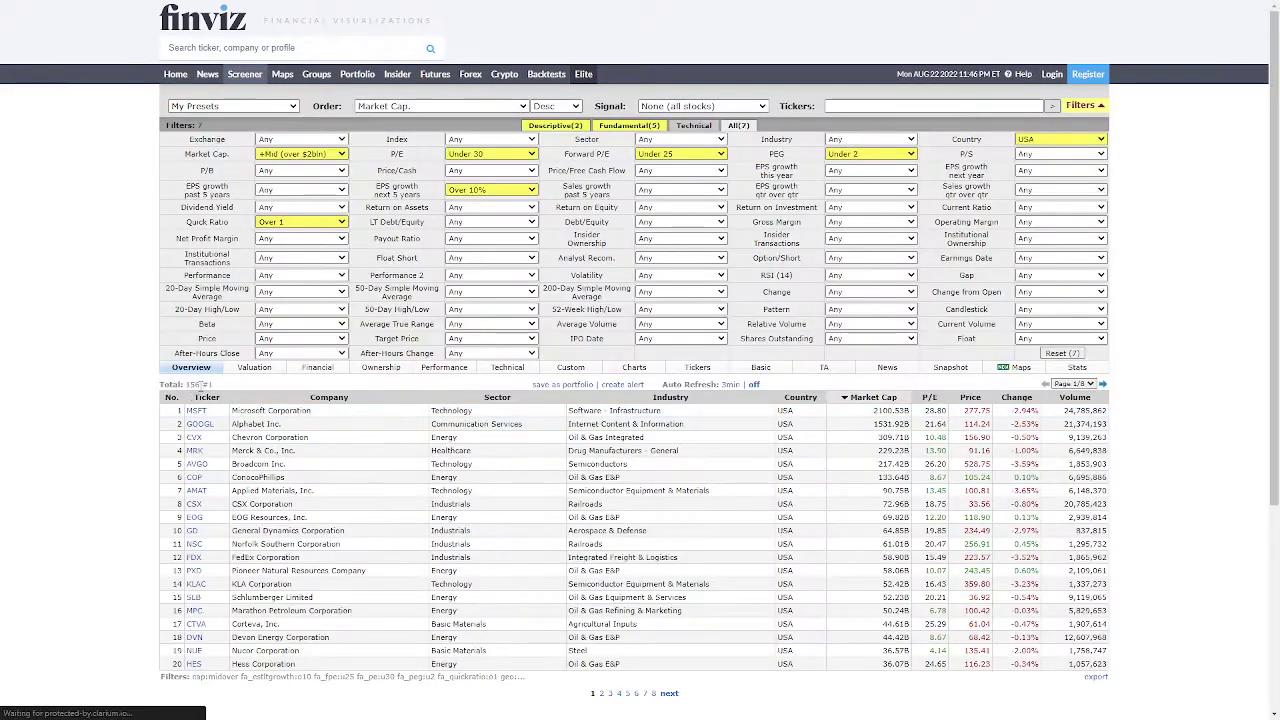
Set the filters for EPS growth next year and EPS growth this year to Over 10% each
left_click(1030, 171)
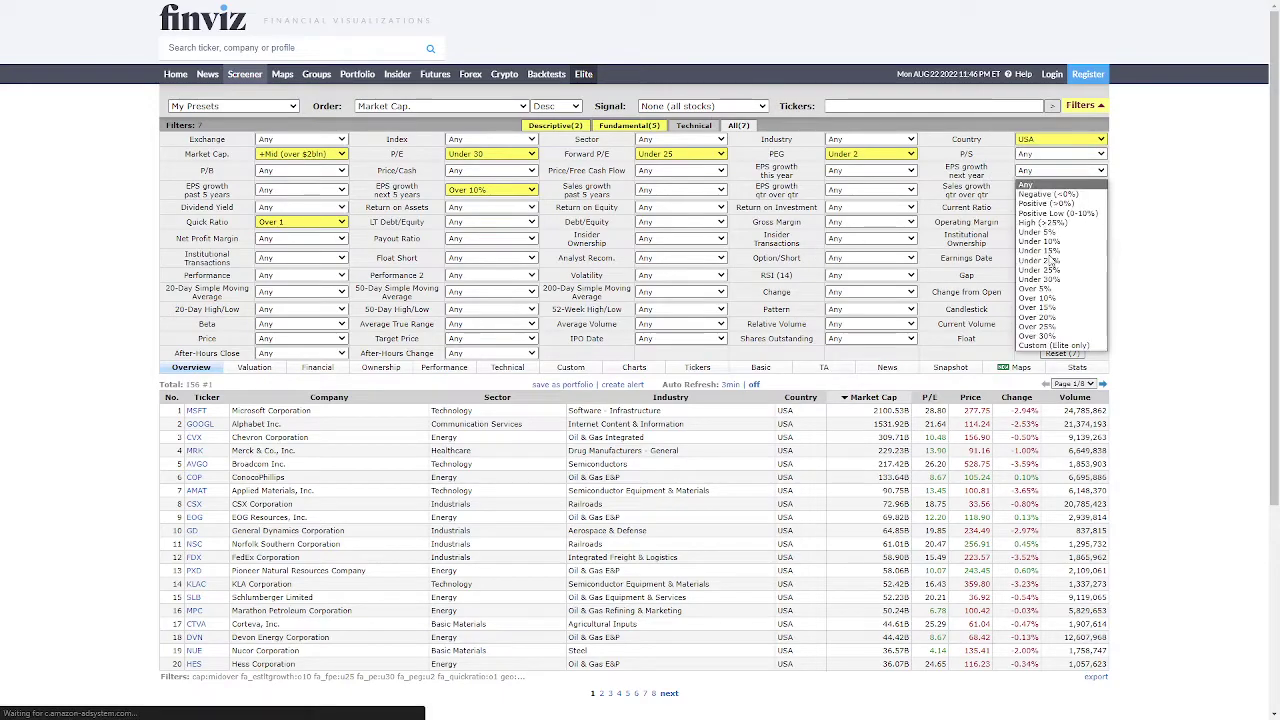
left_click(1058, 242)
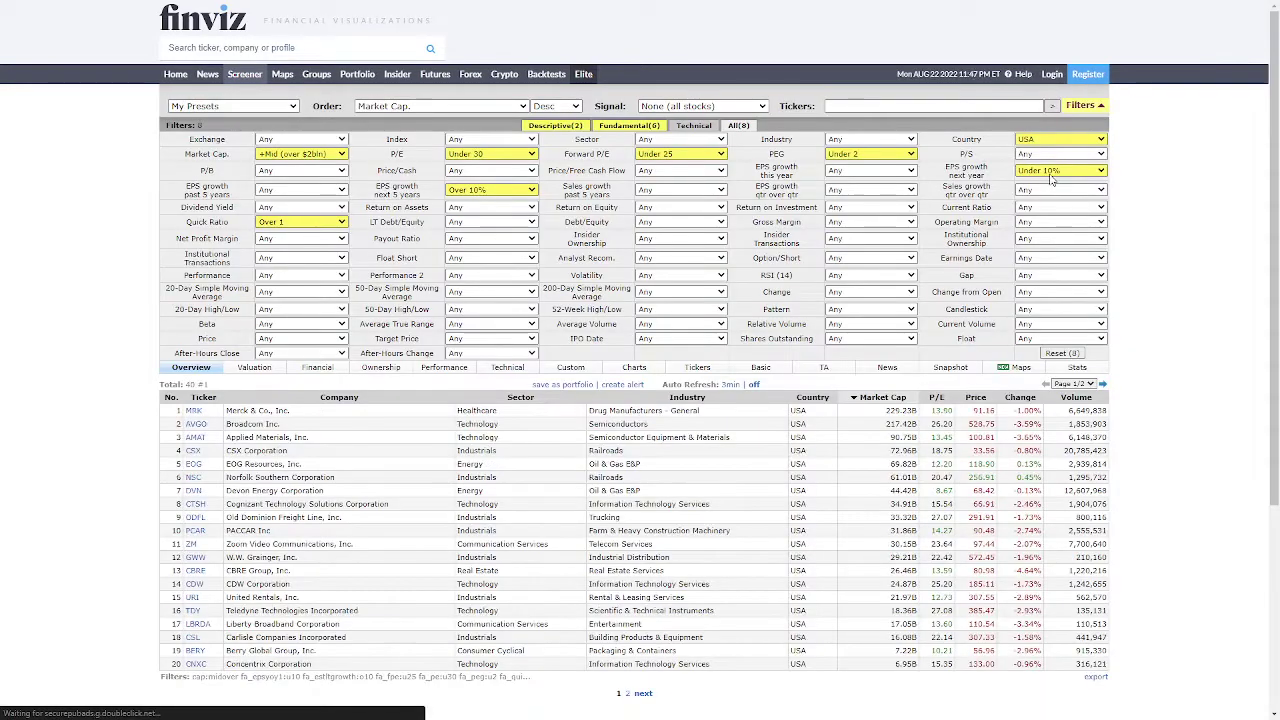
left_click(1052, 171)
left_click(1040, 298)
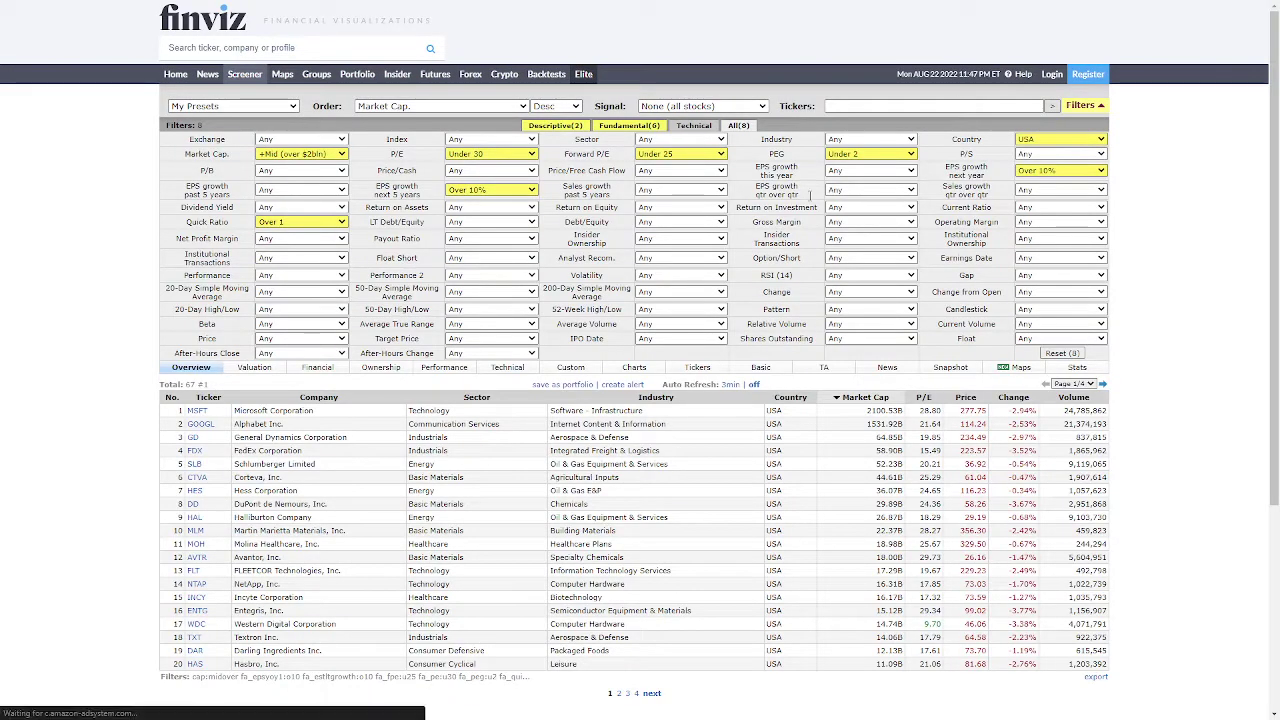
left_click(860, 172)
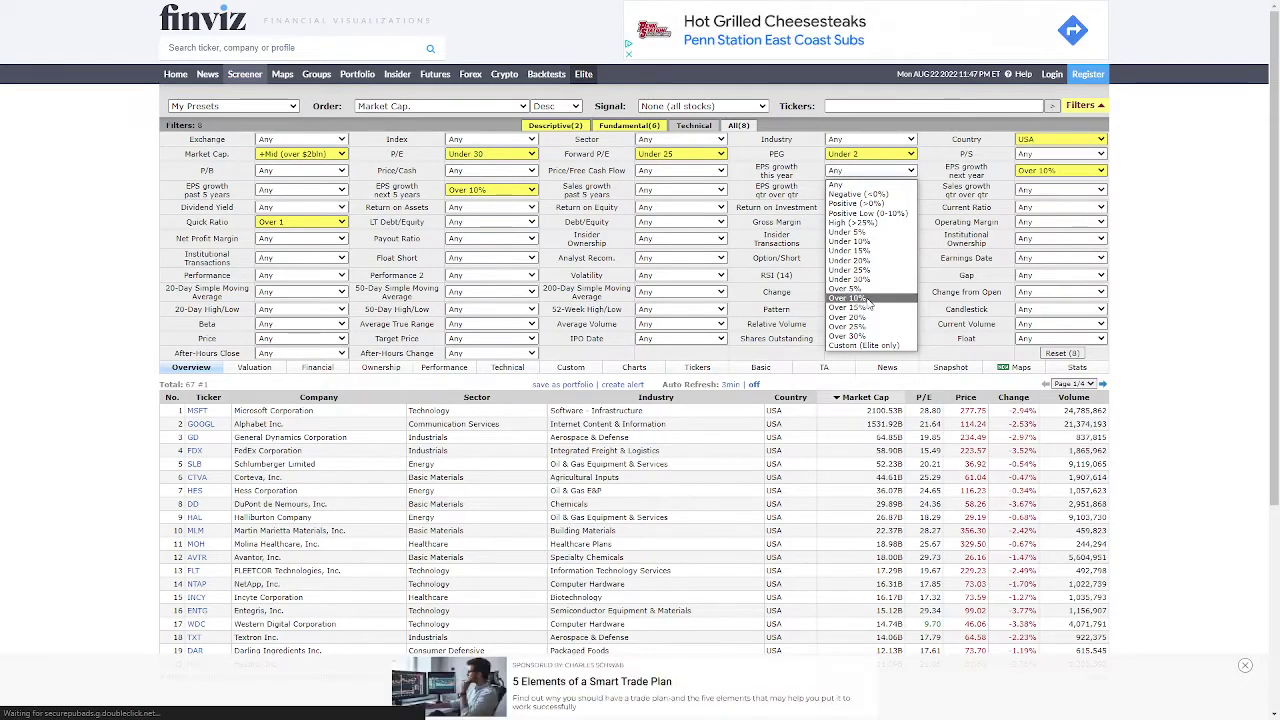
left_click(868, 307)
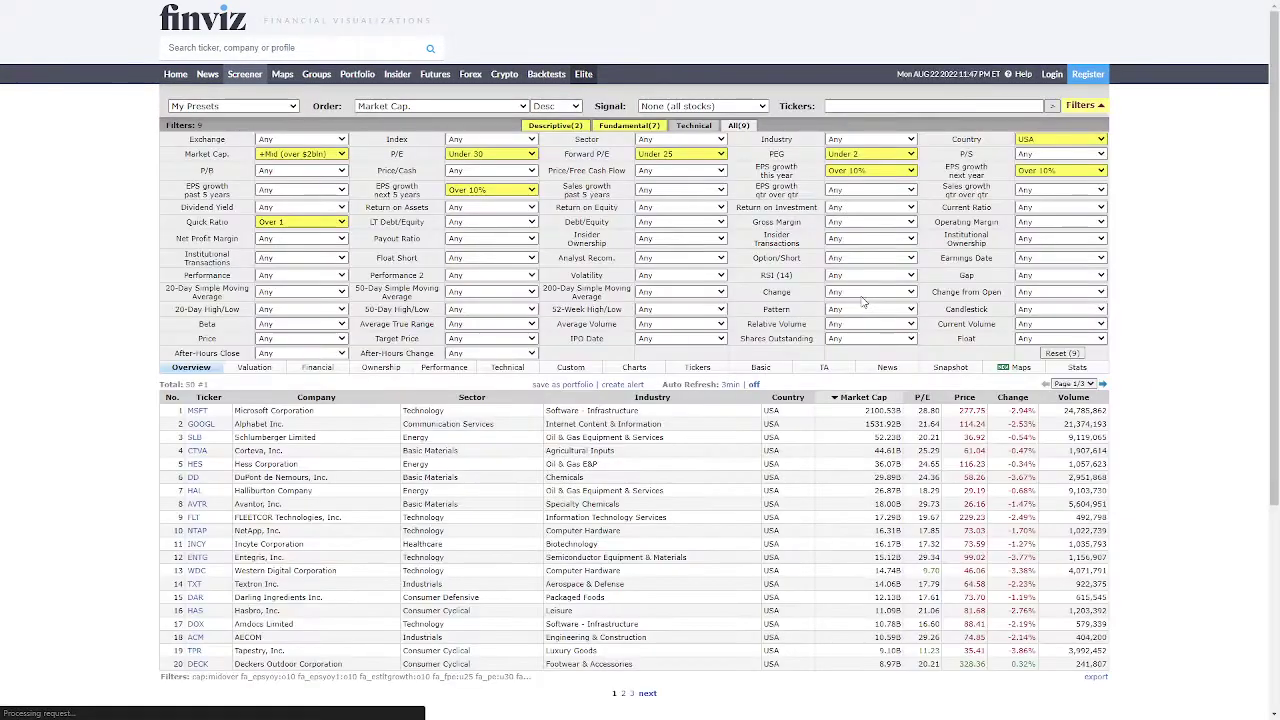
Filter the stocks to RSI (14) Not Overbought (<60) and a Return on Equity of Over +15%
left_click(852, 278)
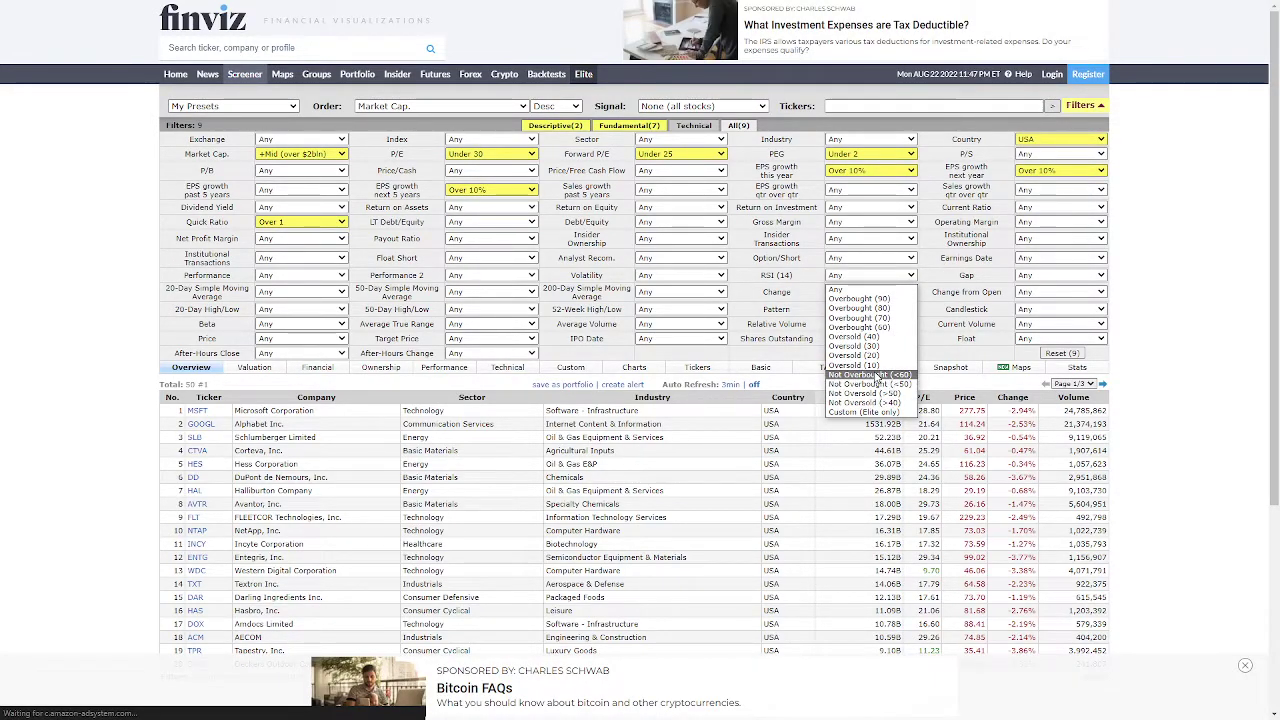
left_click(876, 376)
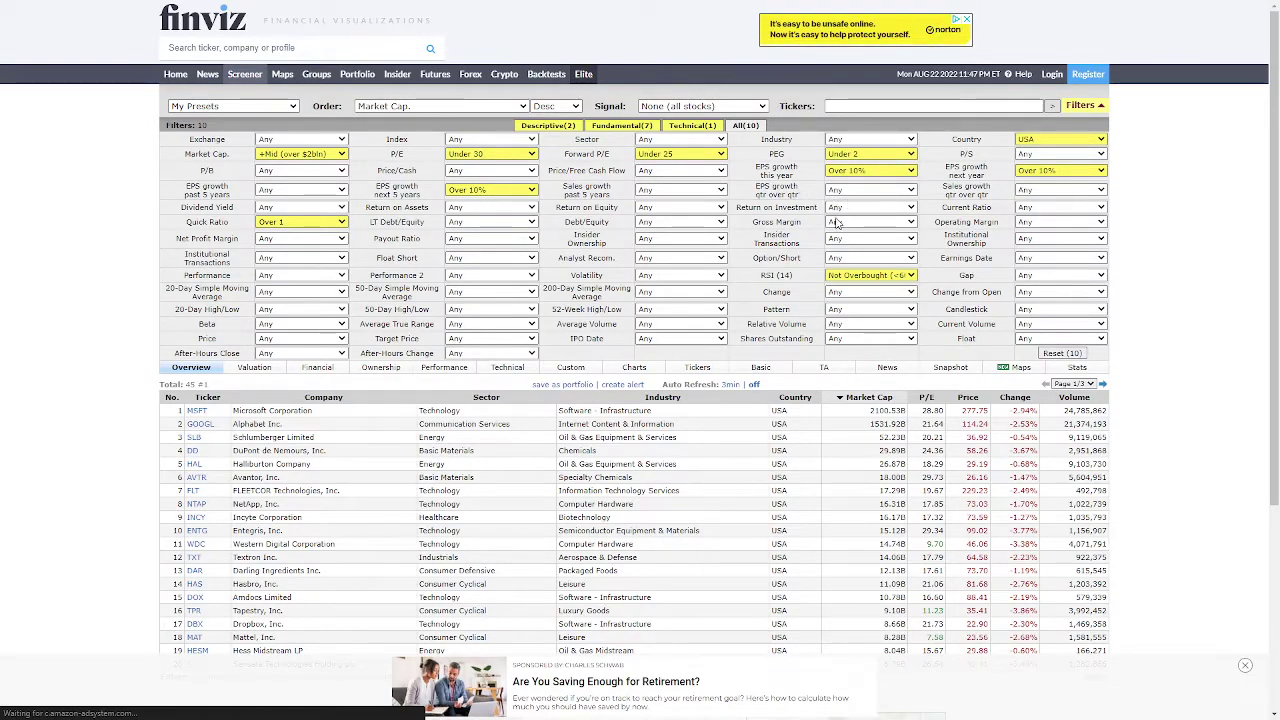
left_click(690, 221)
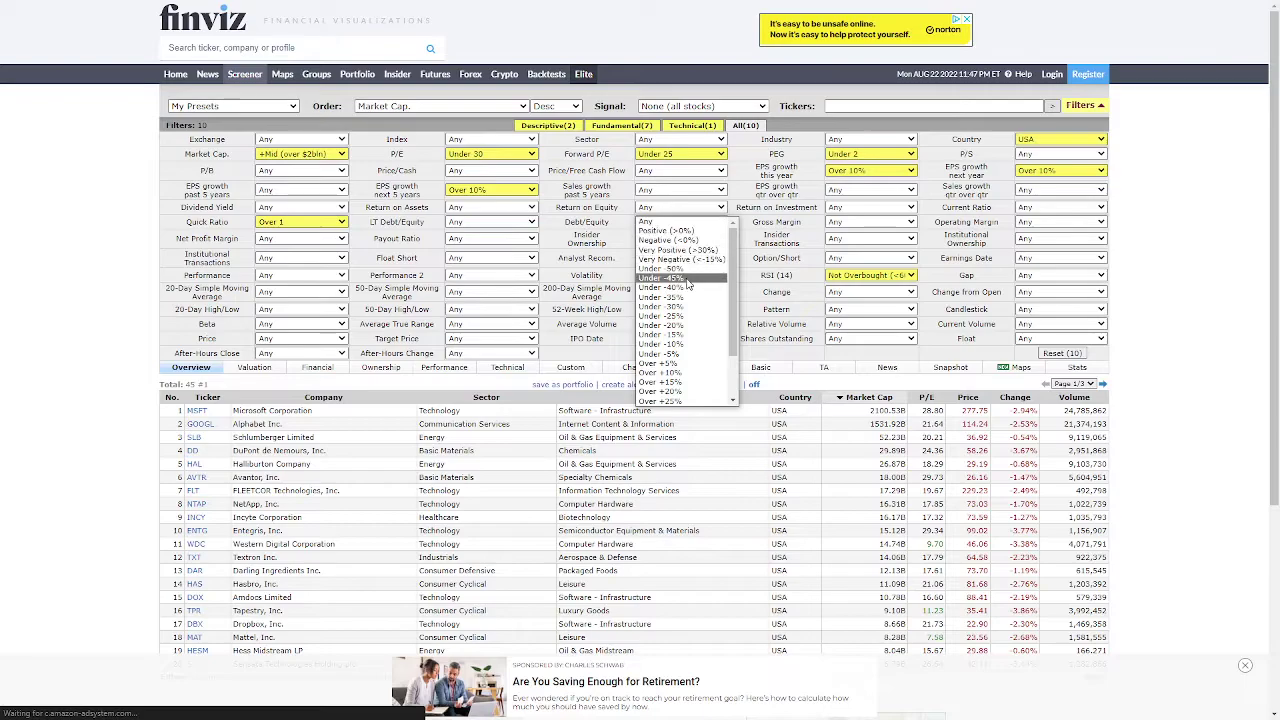
left_click(684, 383)
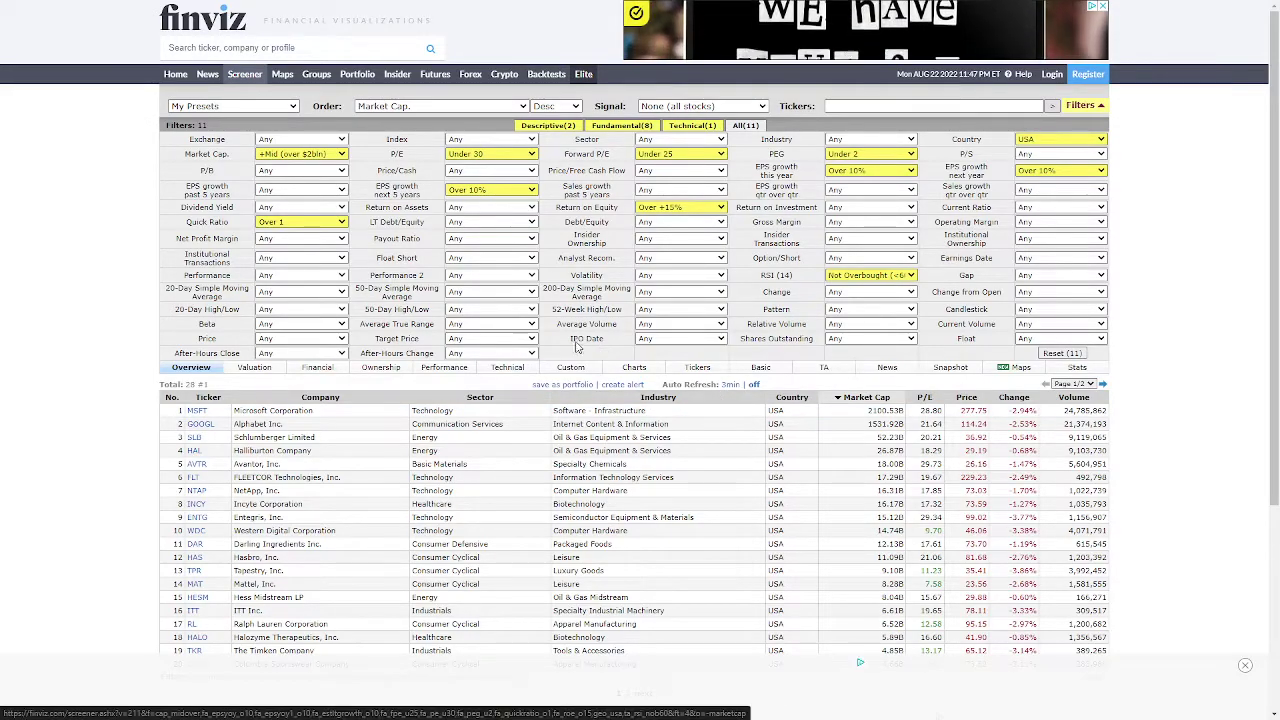
Look over the filtered stock list and switch the results to the Basic view
scroll(134, 337, "down", 3)
scroll(157, 373, "up", 2)
scroll(157, 373, "up", 2)
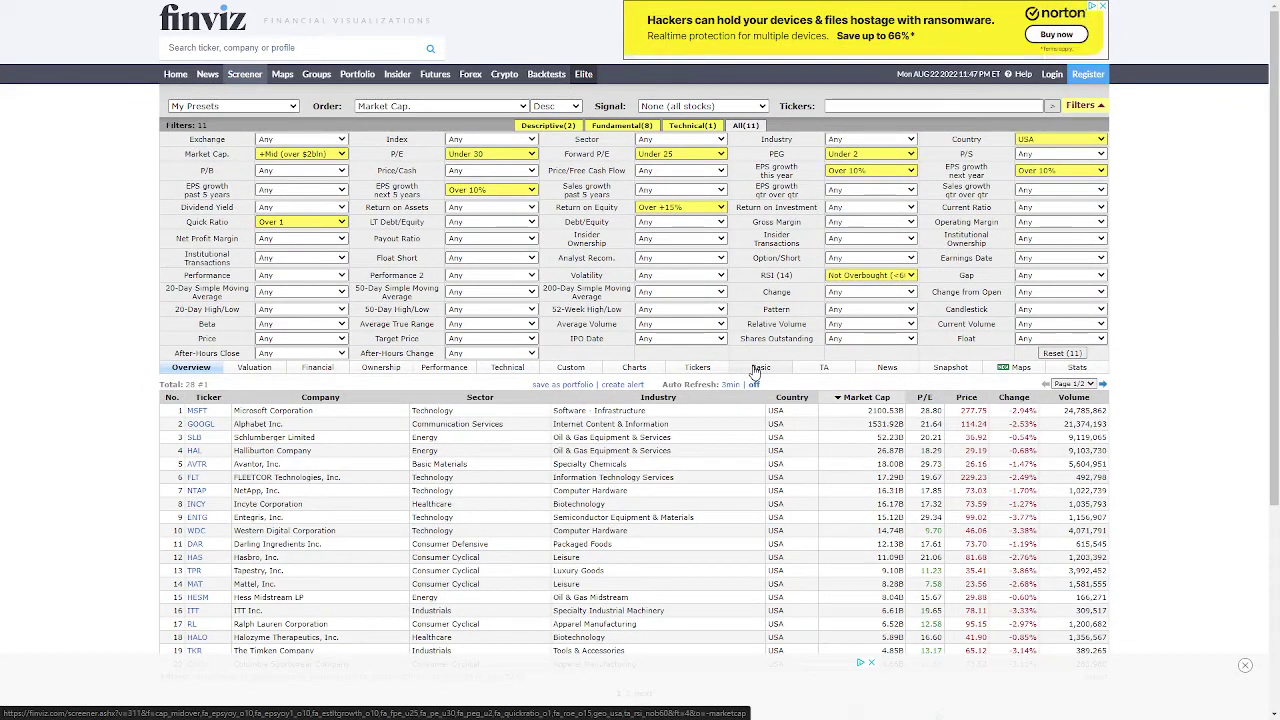
left_click(758, 368)
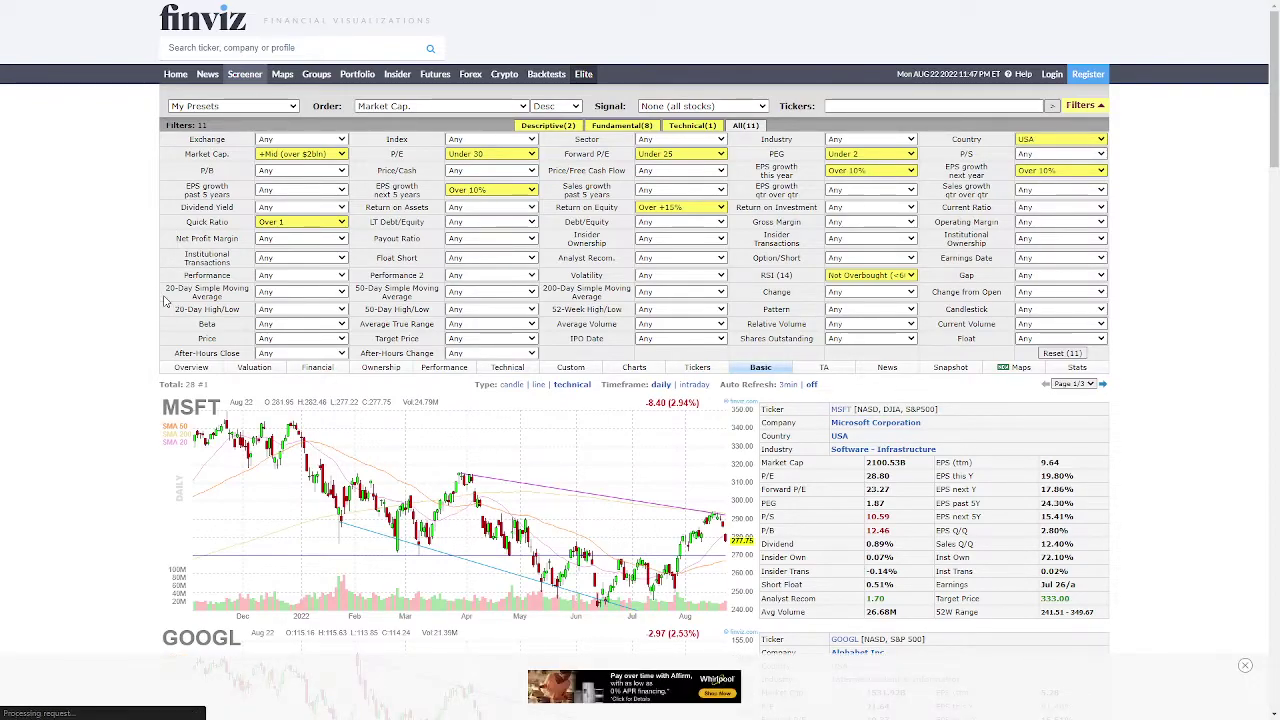
Examine the price charts, valuation ratios and EPS growth figures of the screened stocks from MSFT through AVTR
scroll(226, 302, "down", 2)
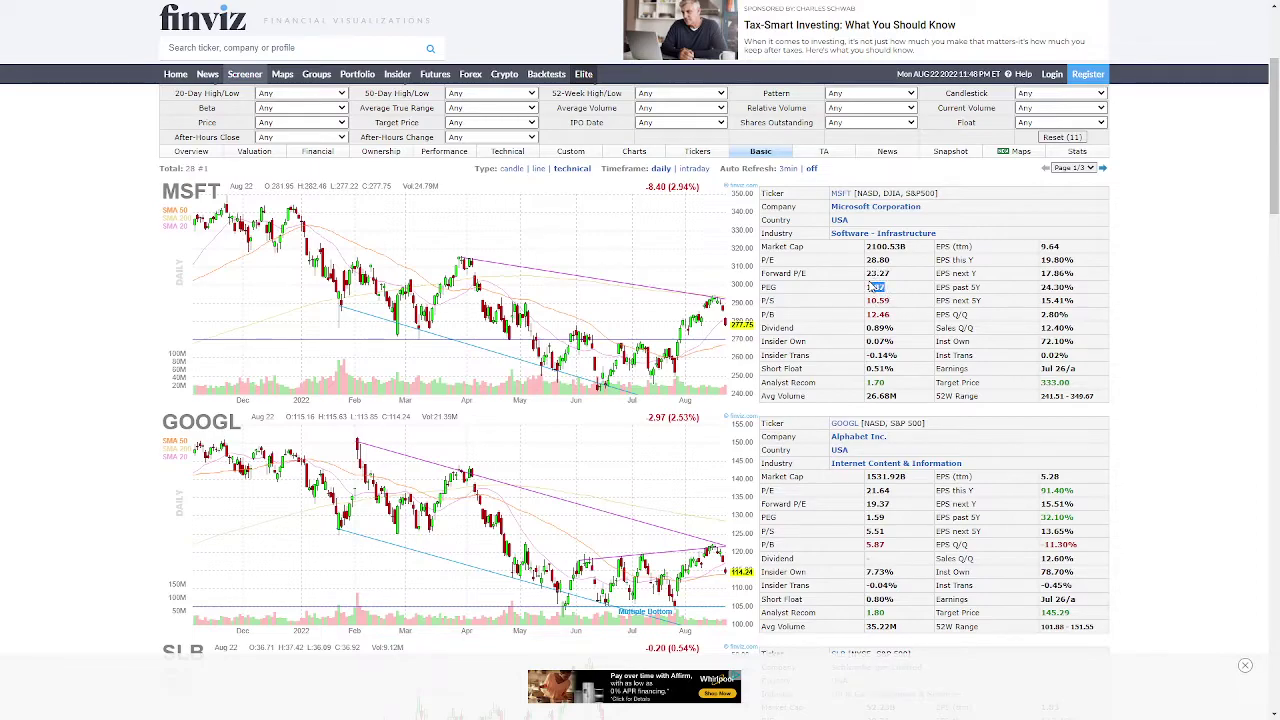
left_click(896, 291)
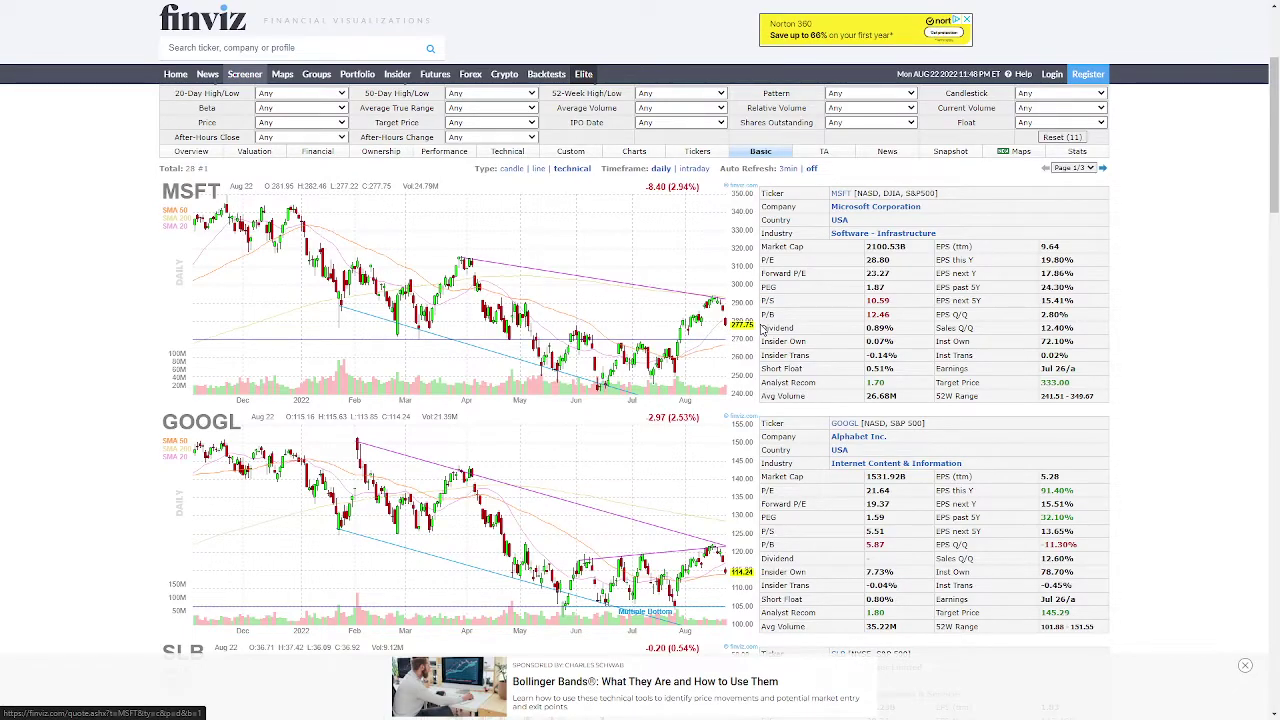
scroll(760, 328, "down", 1)
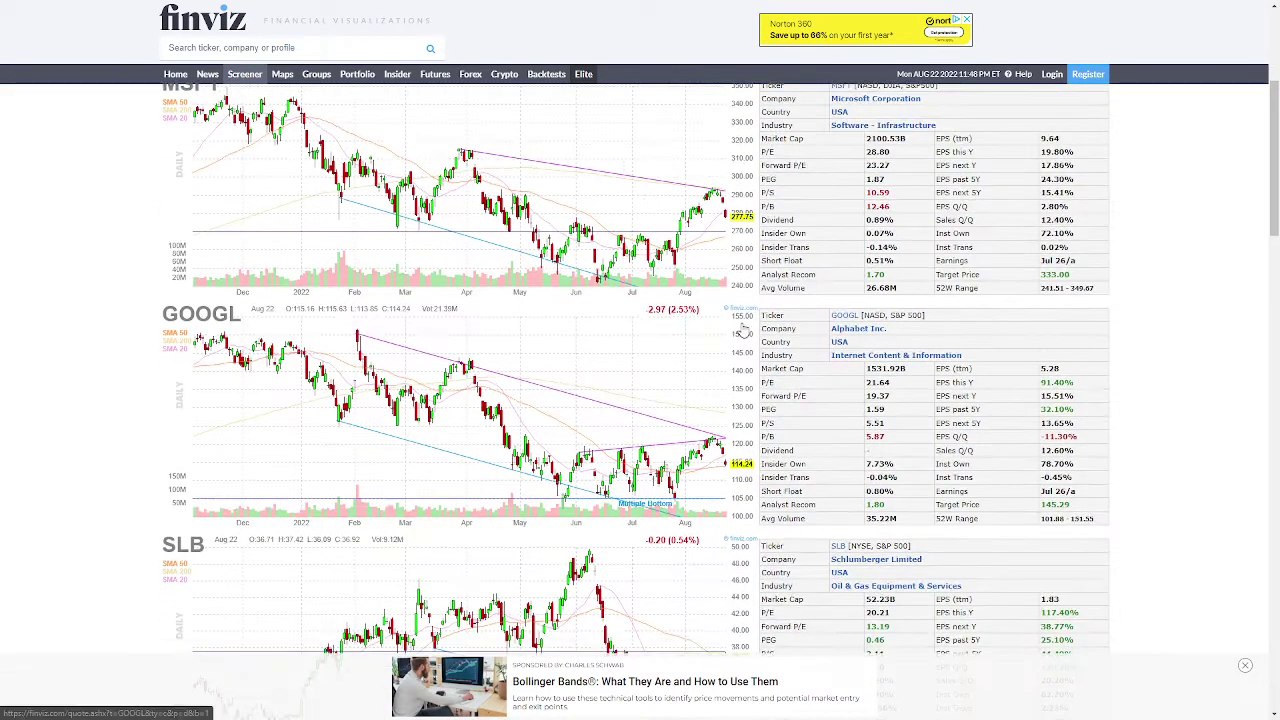
scroll(740, 405, "up", 2)
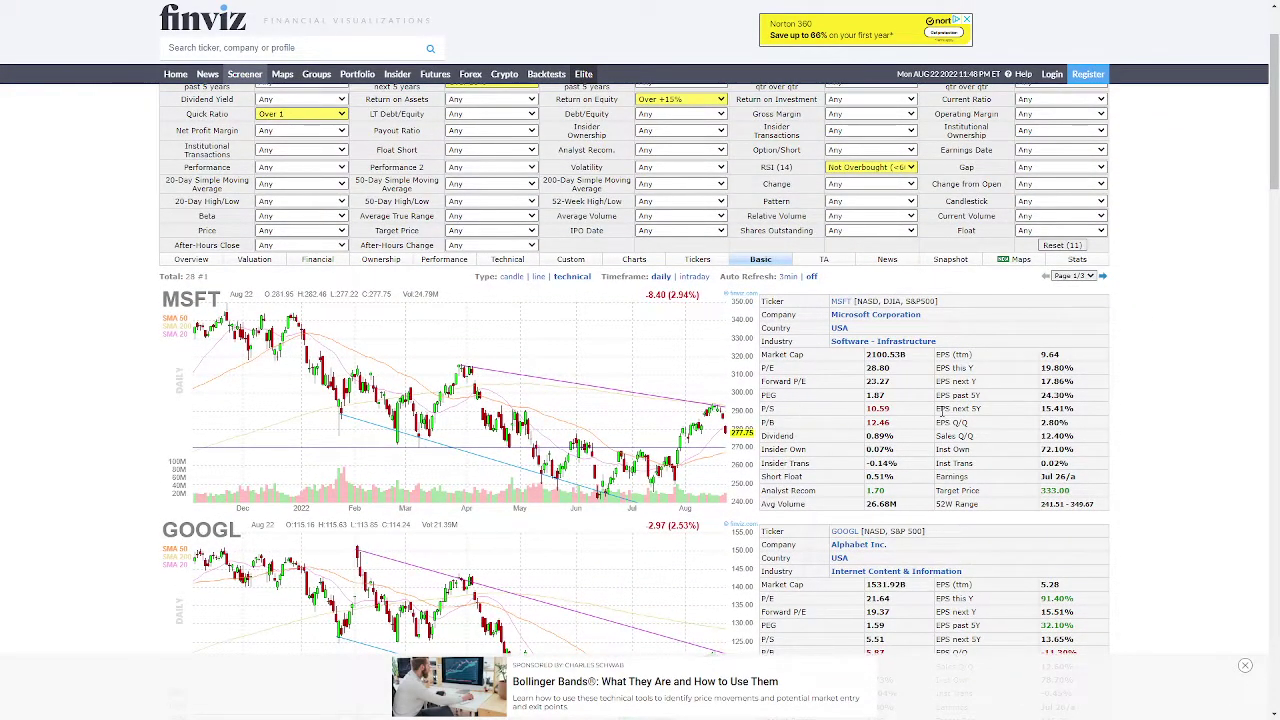
scroll(779, 418, "down", 1)
scroll(779, 418, "down", 3)
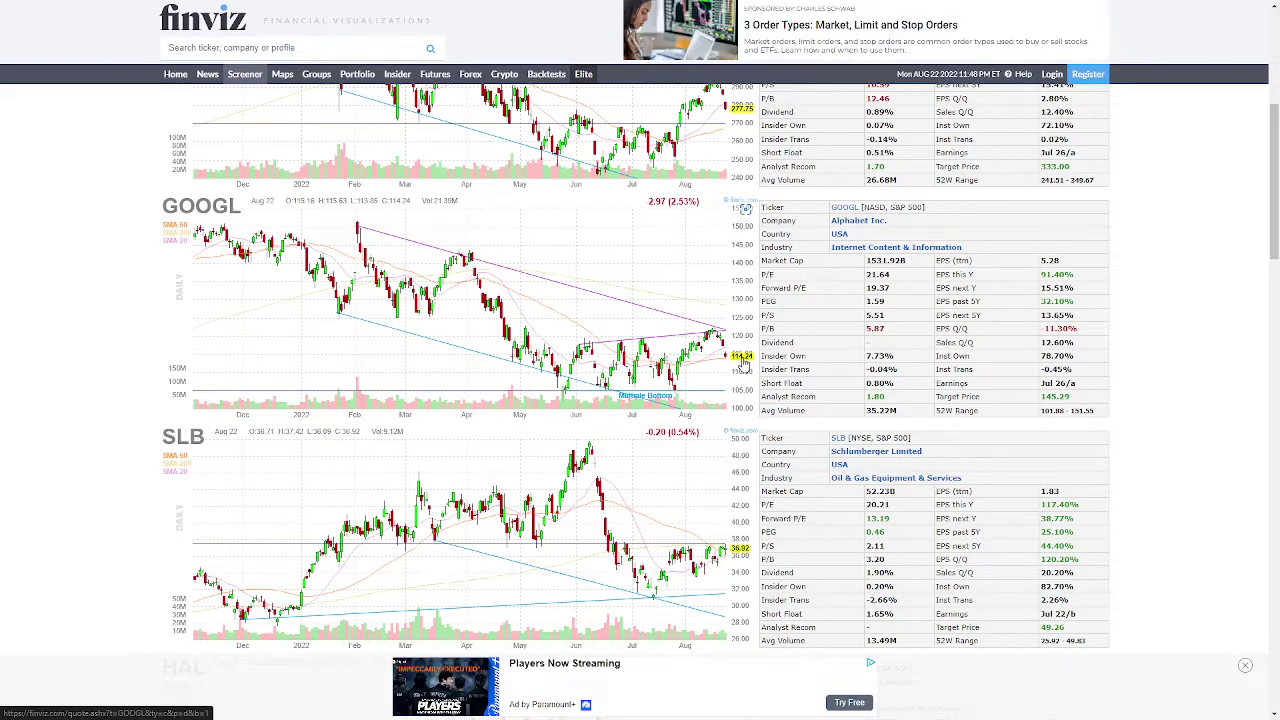
scroll(848, 338, "down", 1)
scroll(848, 338, "down", 2)
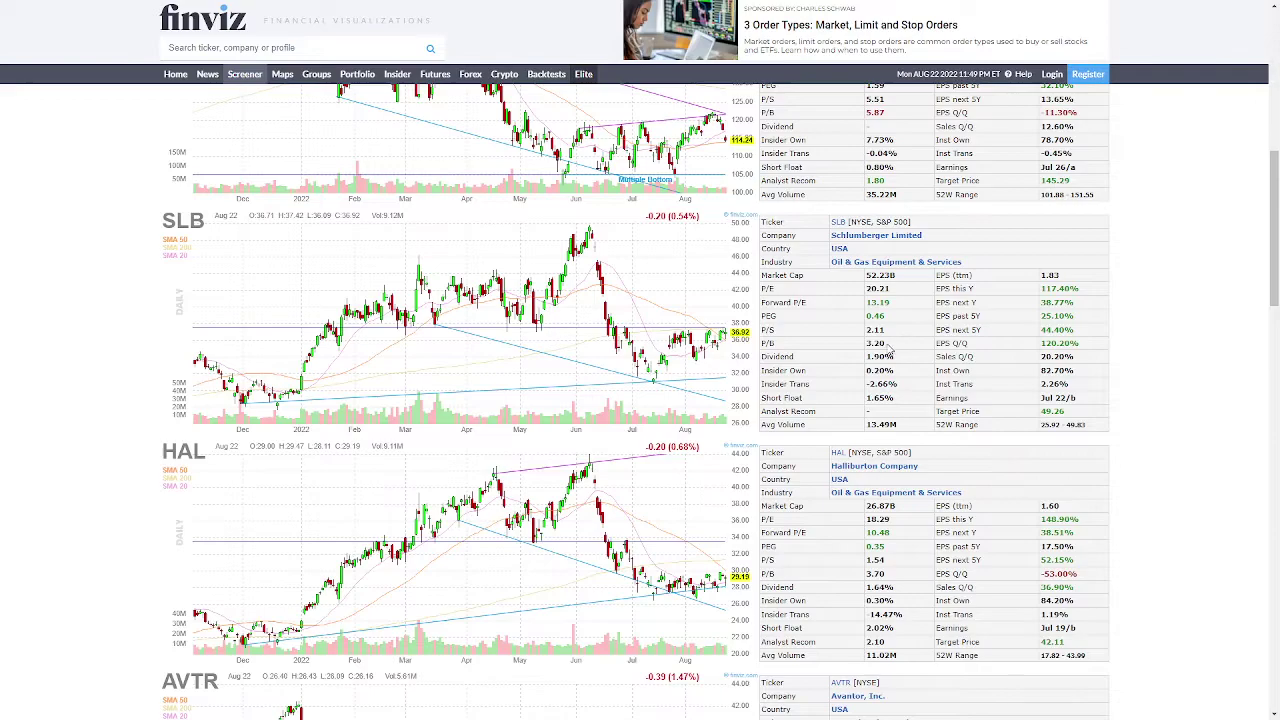
scroll(880, 360, "down", 1)
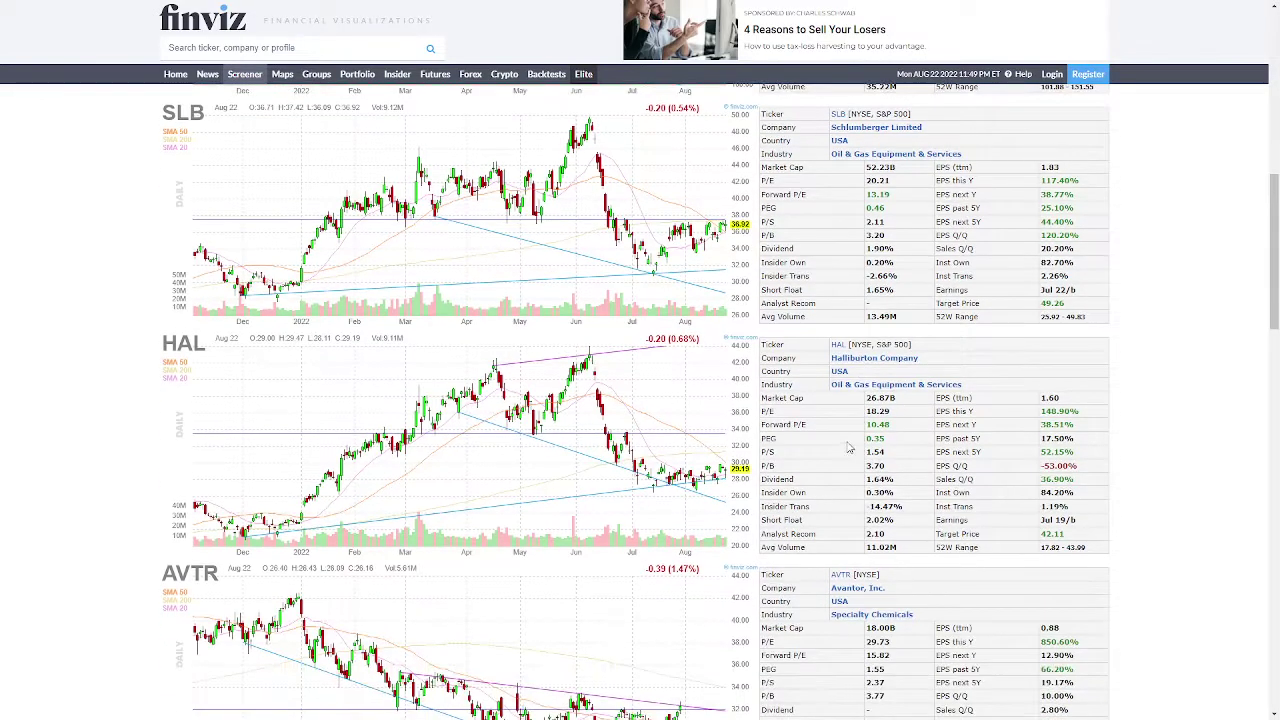
scroll(848, 443, "down", 2)
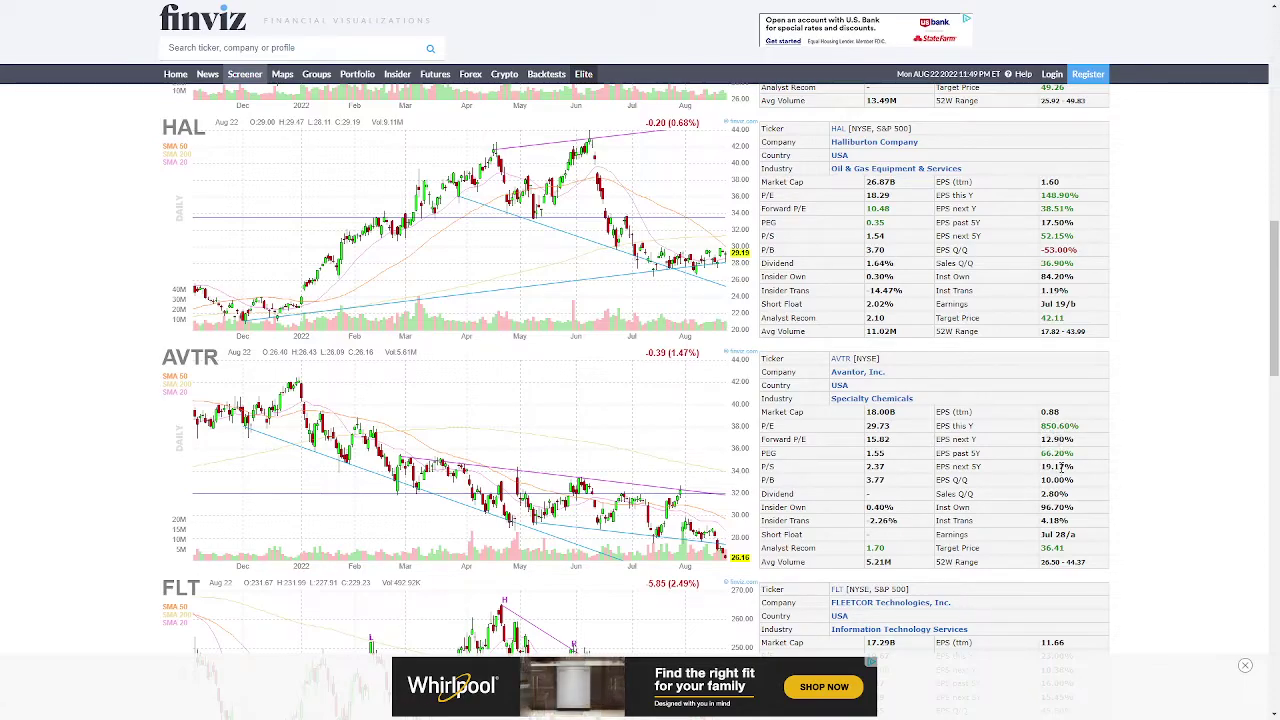
Examine the price charts, valuation ratios and EPS growth figures of the screened stocks from FLT through WDC
scroll(967, 480, "down", 2)
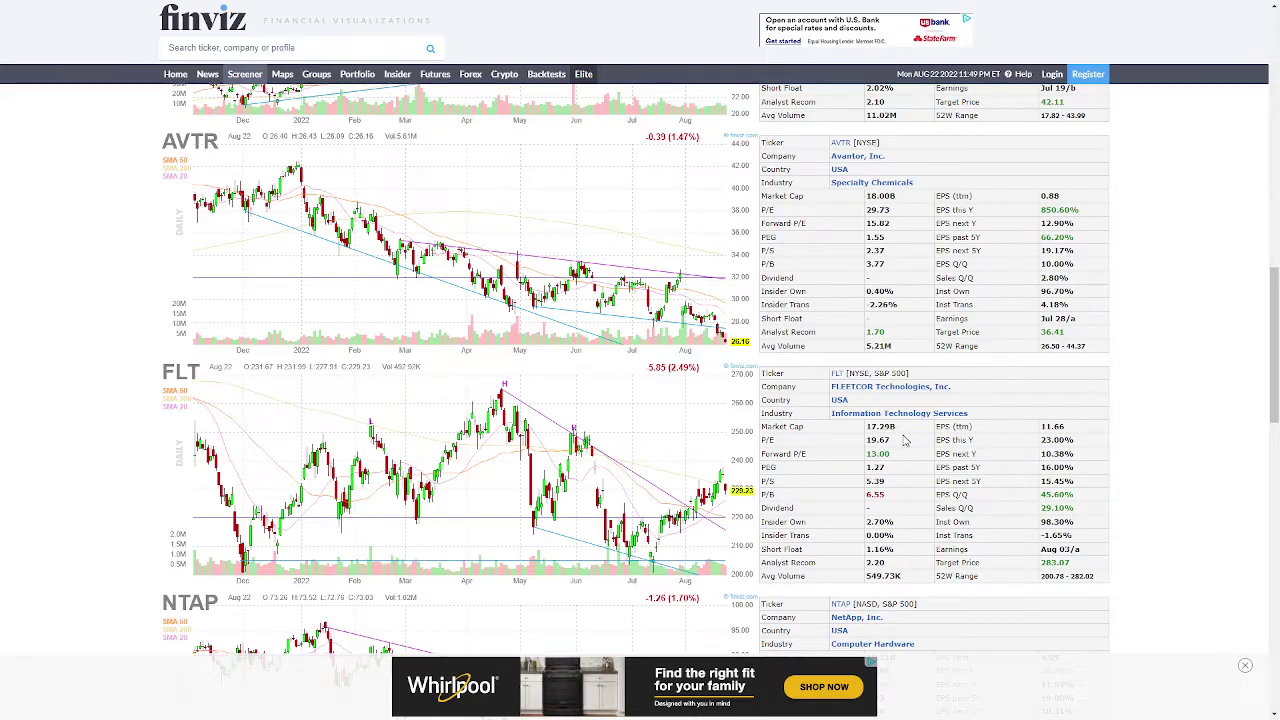
scroll(877, 440, "down", 2)
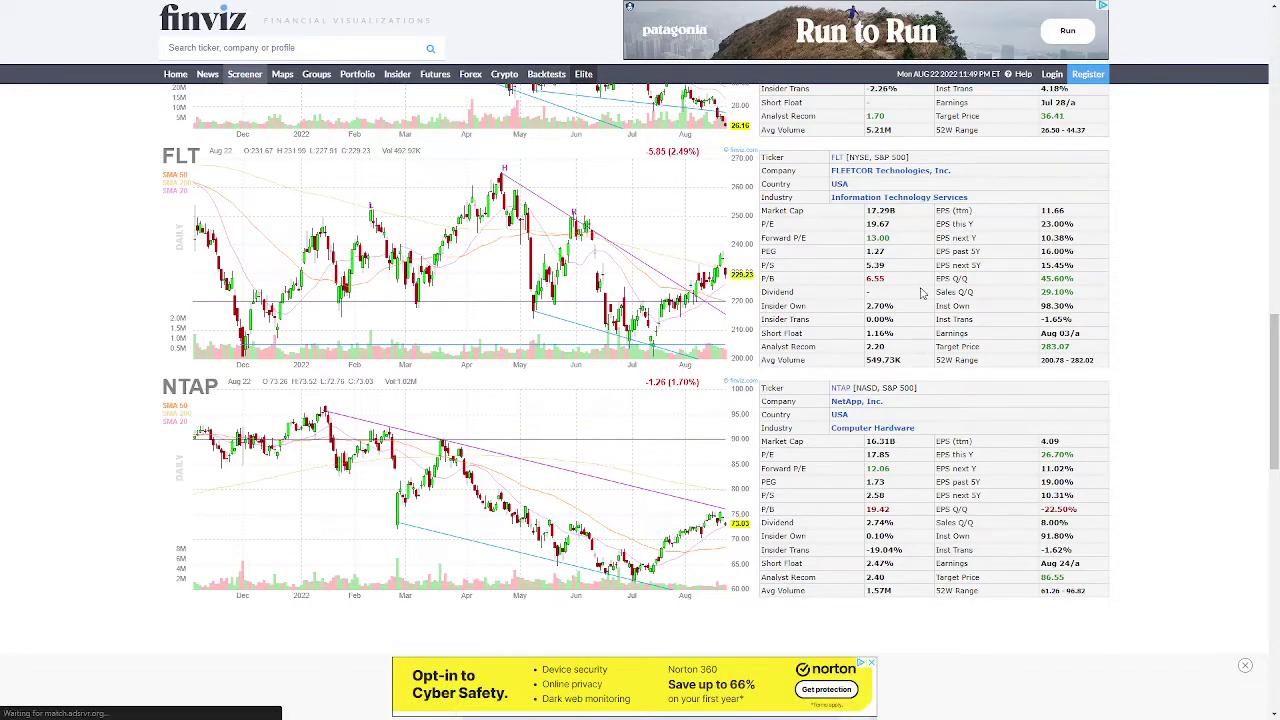
scroll(908, 285, "down", 1)
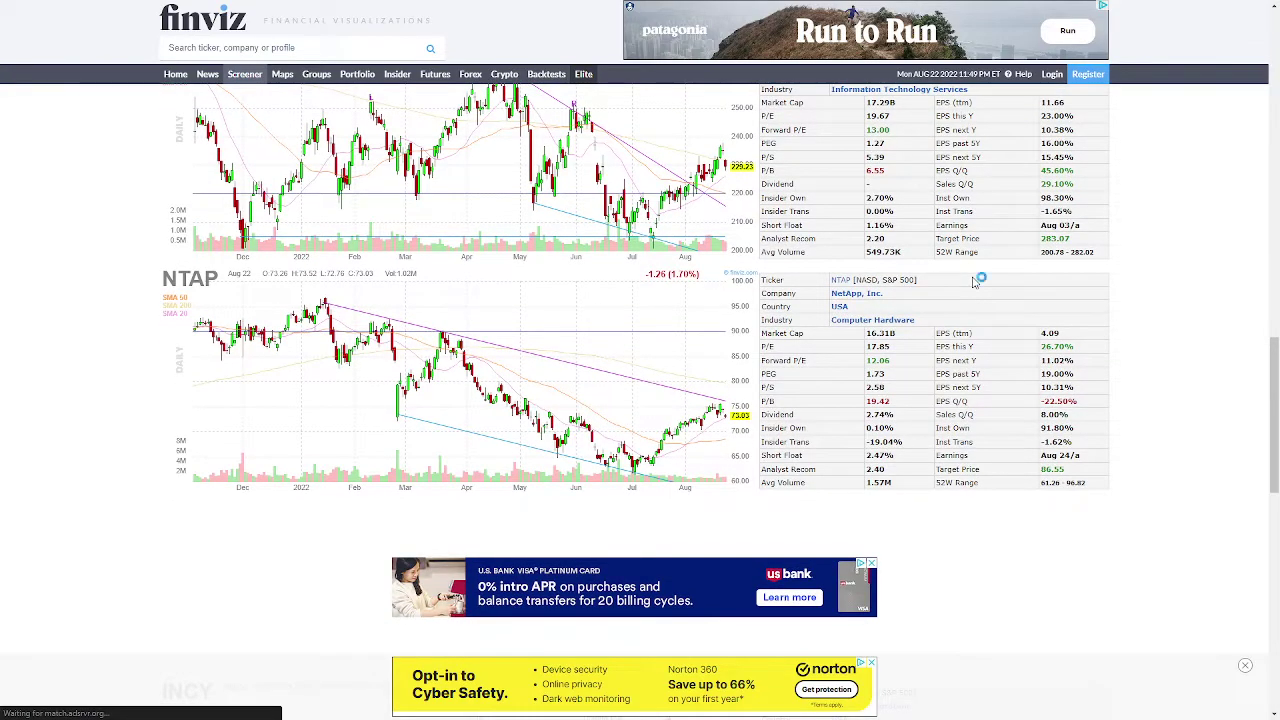
scroll(958, 333, "down", 1)
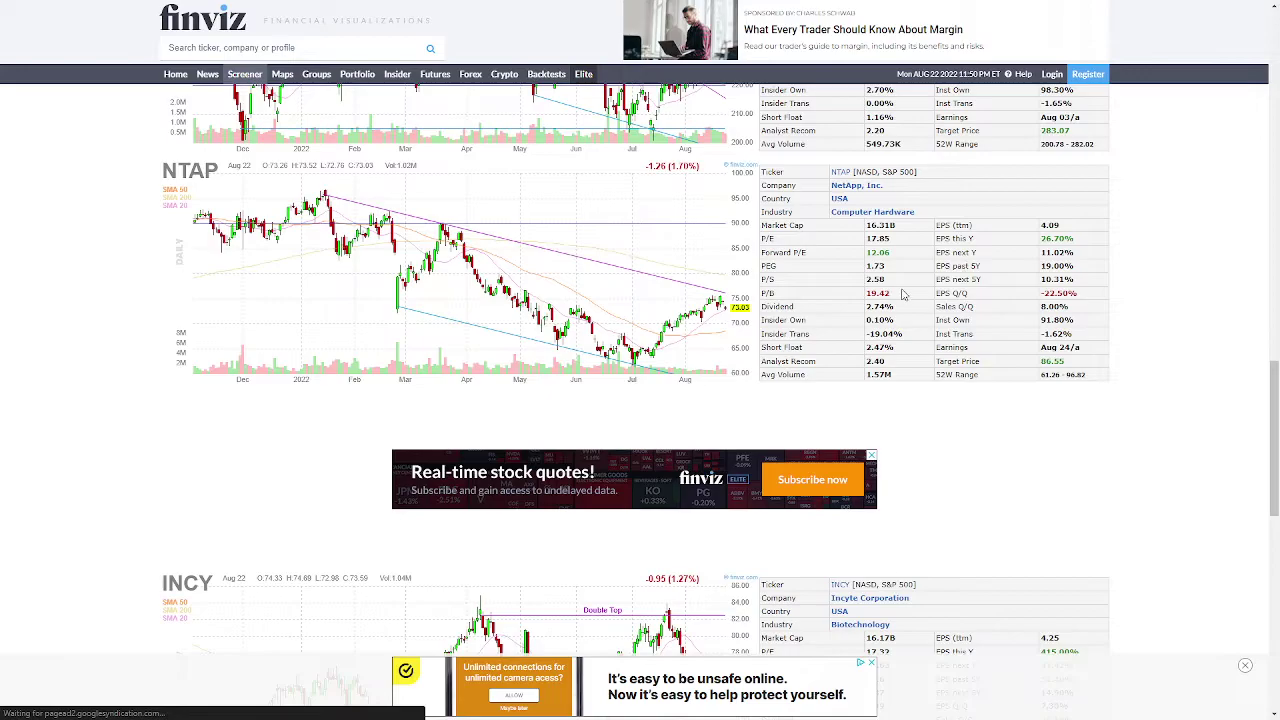
scroll(903, 294, "down", 3)
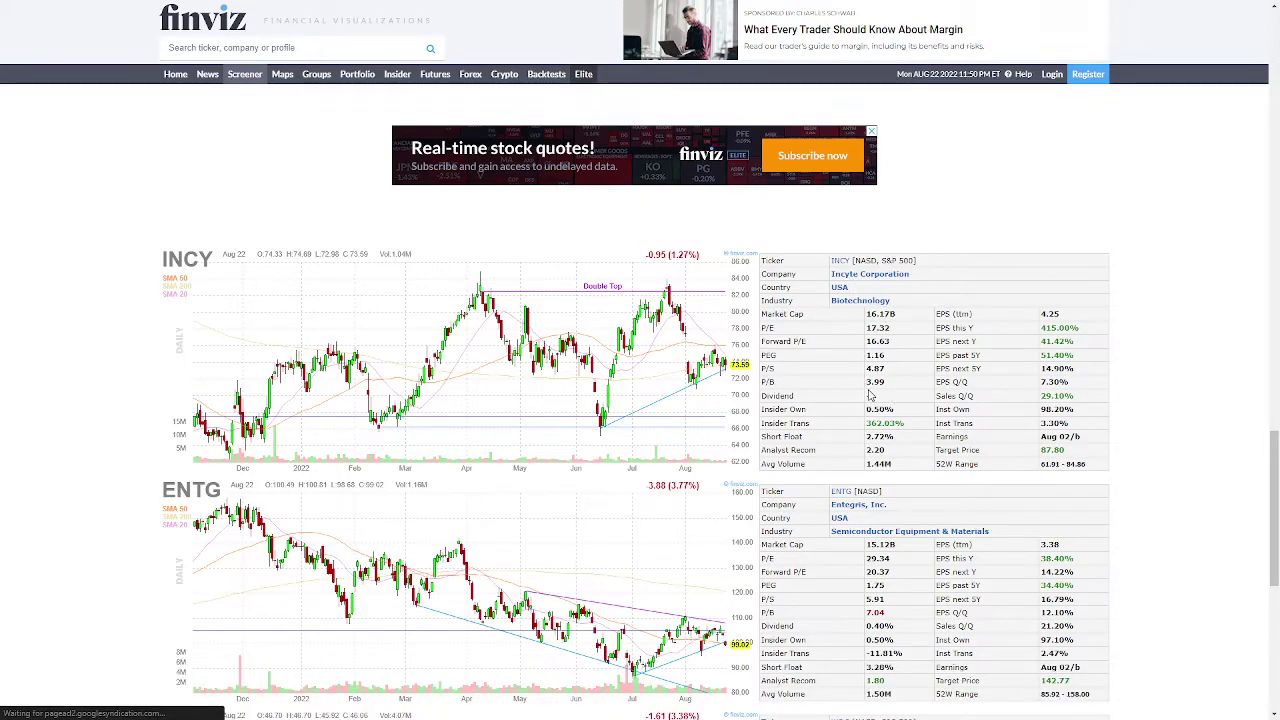
scroll(825, 385, "down", 3)
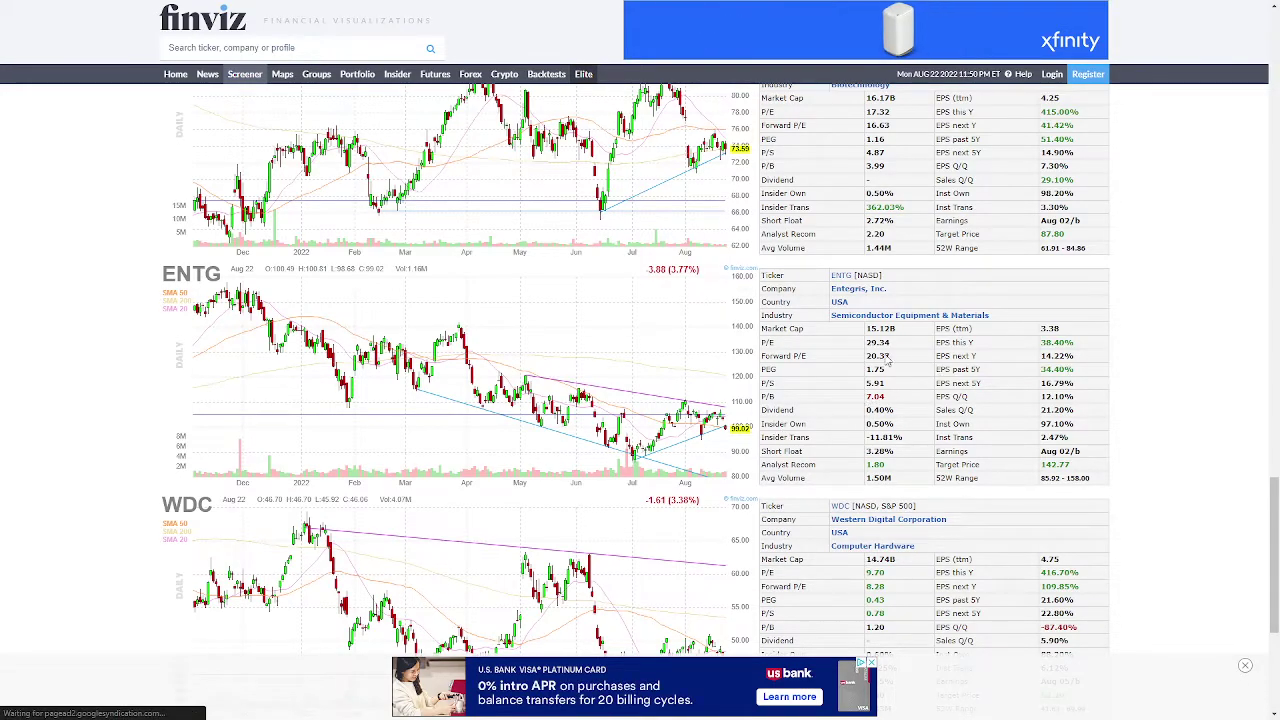
scroll(775, 425, "up", 1)
scroll(802, 413, "down", 1)
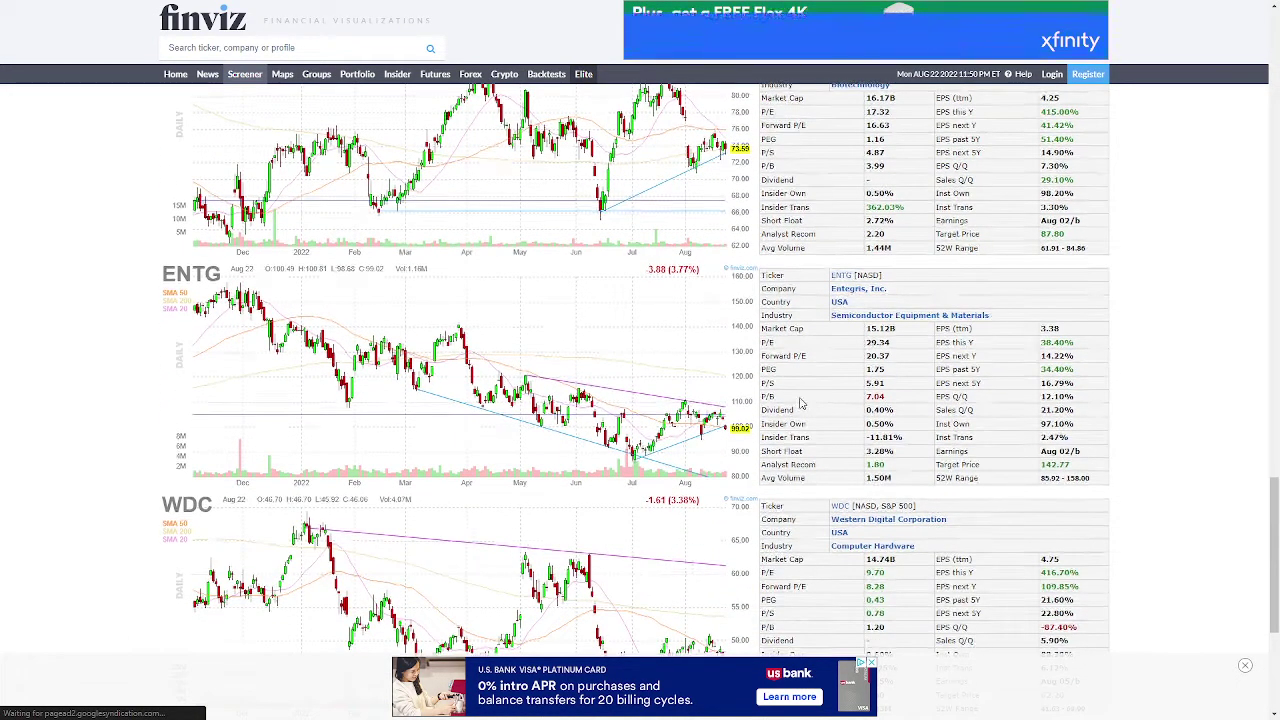
scroll(801, 408, "down", 1)
scroll(800, 401, "down", 1)
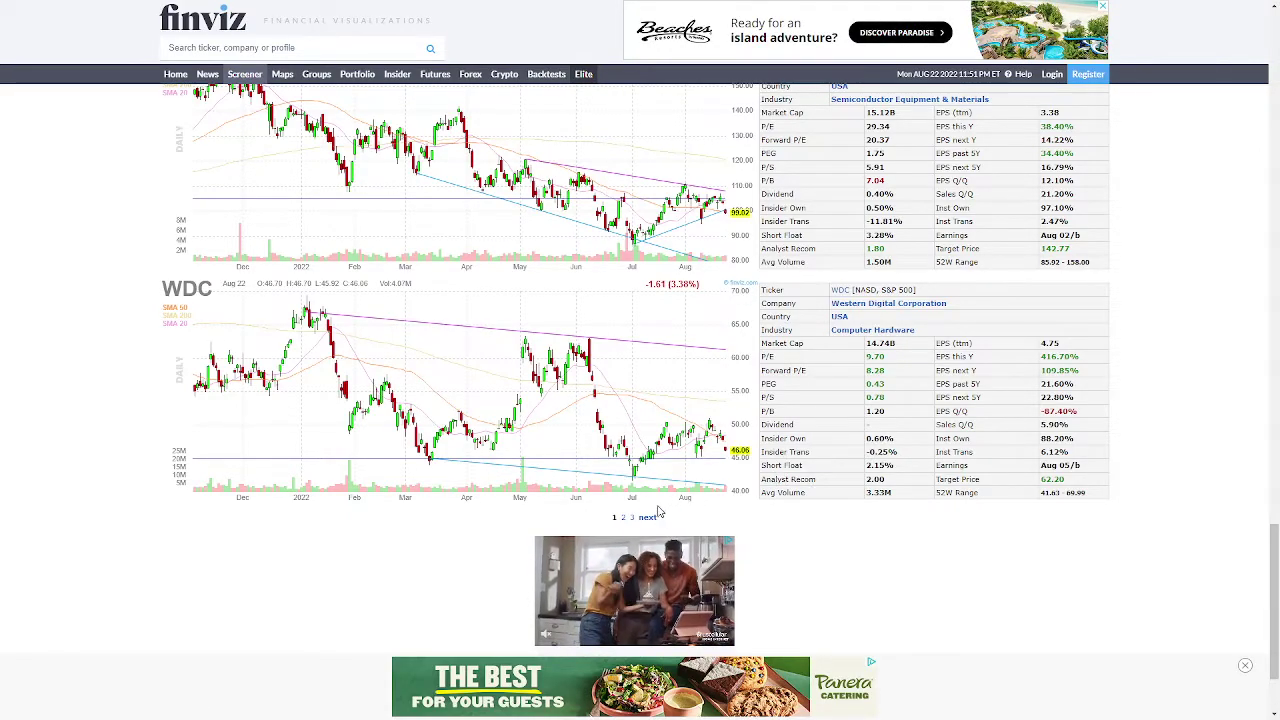
Open the second page of results and examine the charts and fundamentals of DAR, HAS, TPR, MAT and HESM
left_click(626, 518)
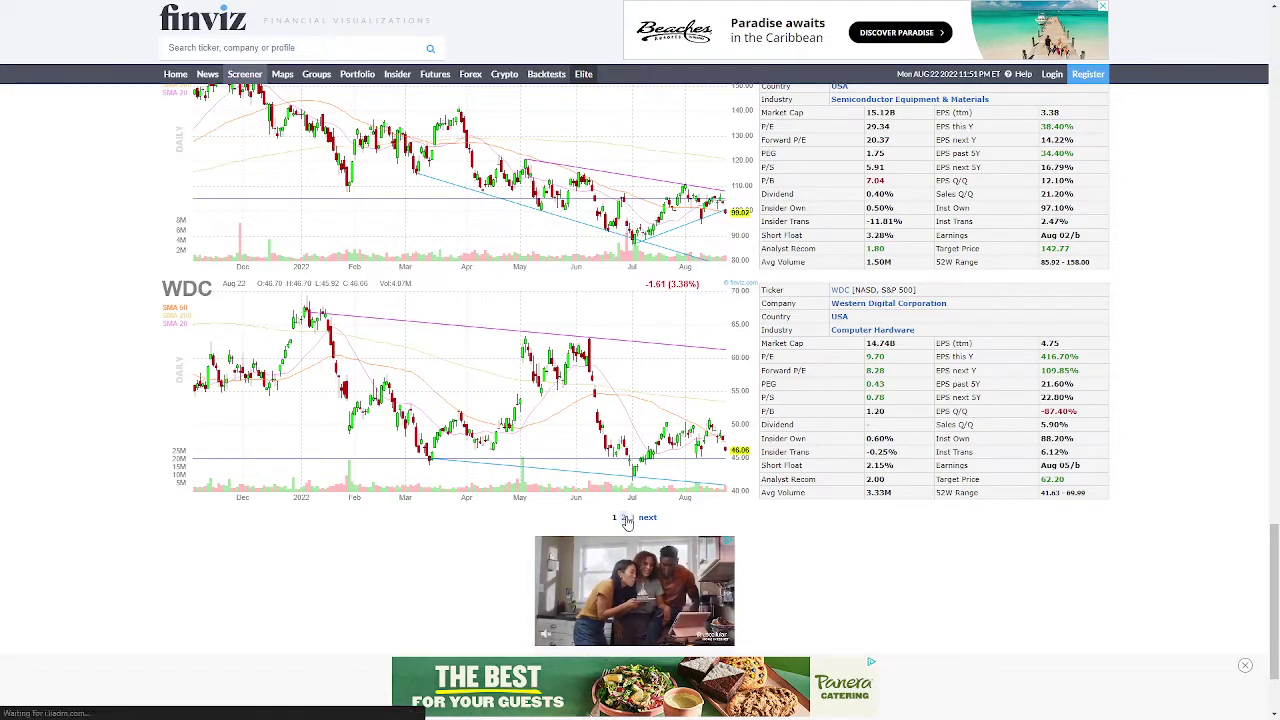
scroll(674, 263, "down", 3)
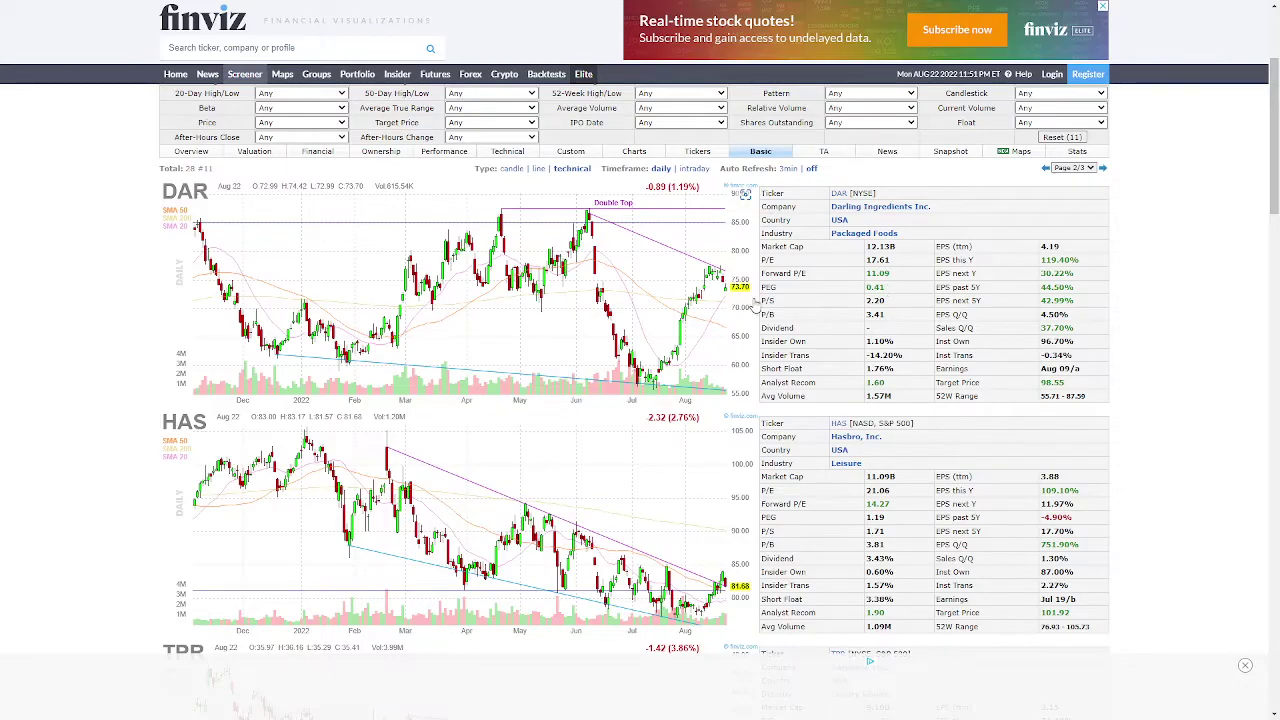
scroll(757, 304, "down", 2)
scroll(858, 346, "up", 3)
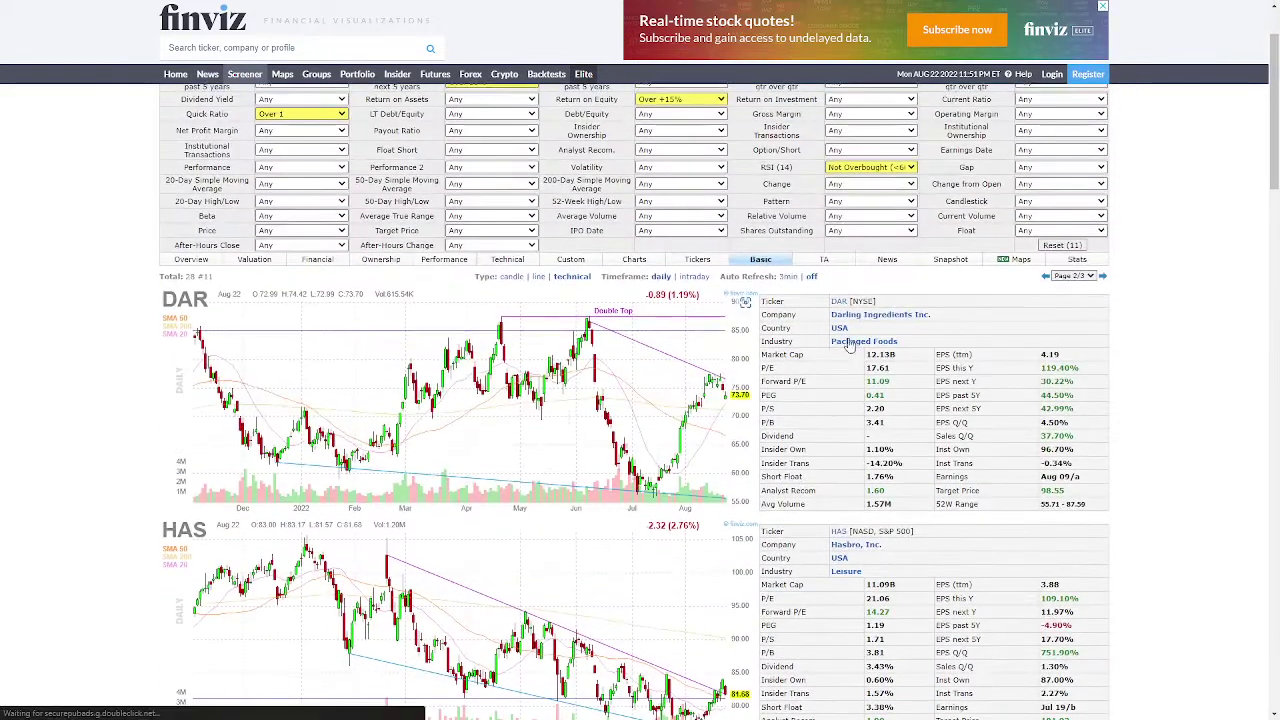
scroll(858, 346, "down", 3)
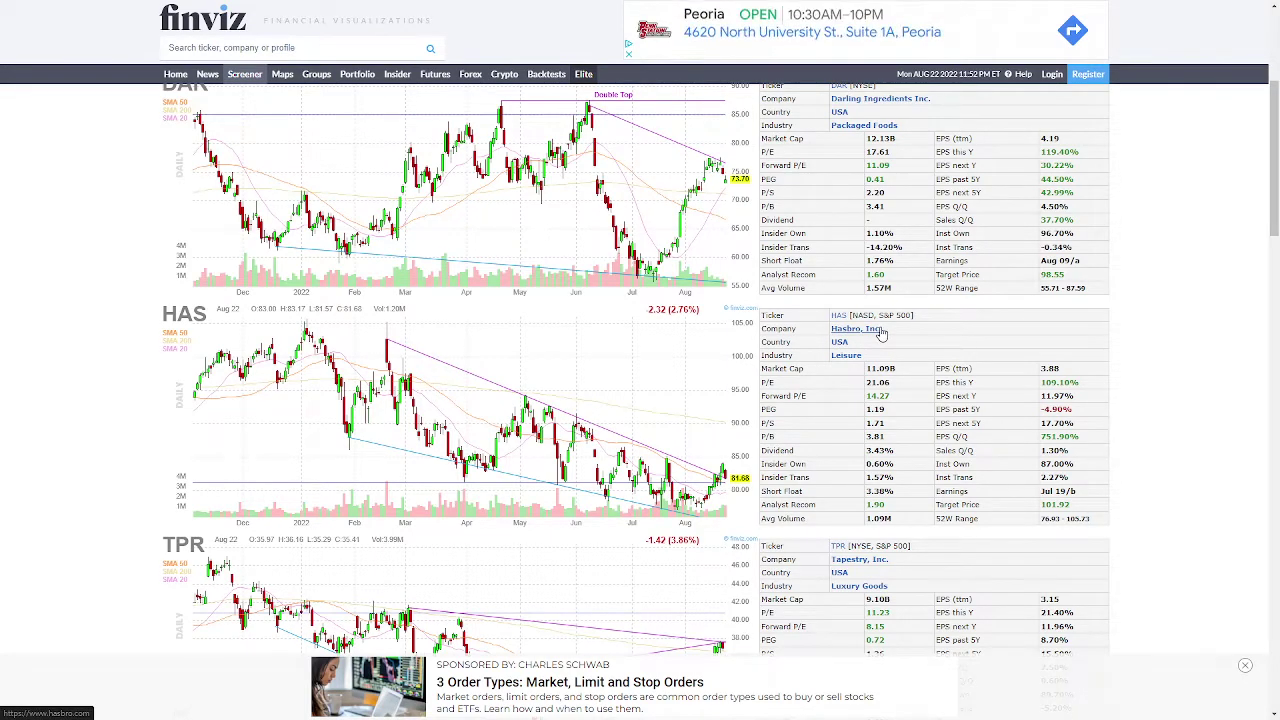
scroll(886, 336, "down", 3)
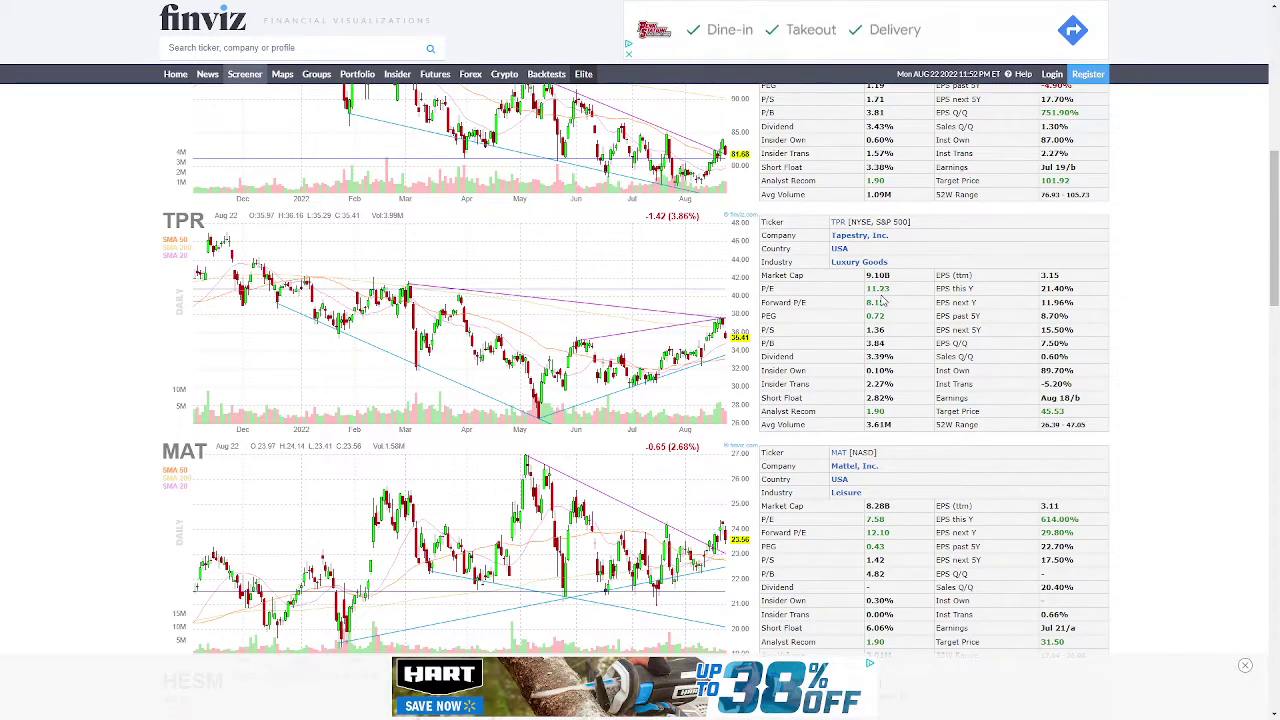
scroll(882, 301, "down", 1)
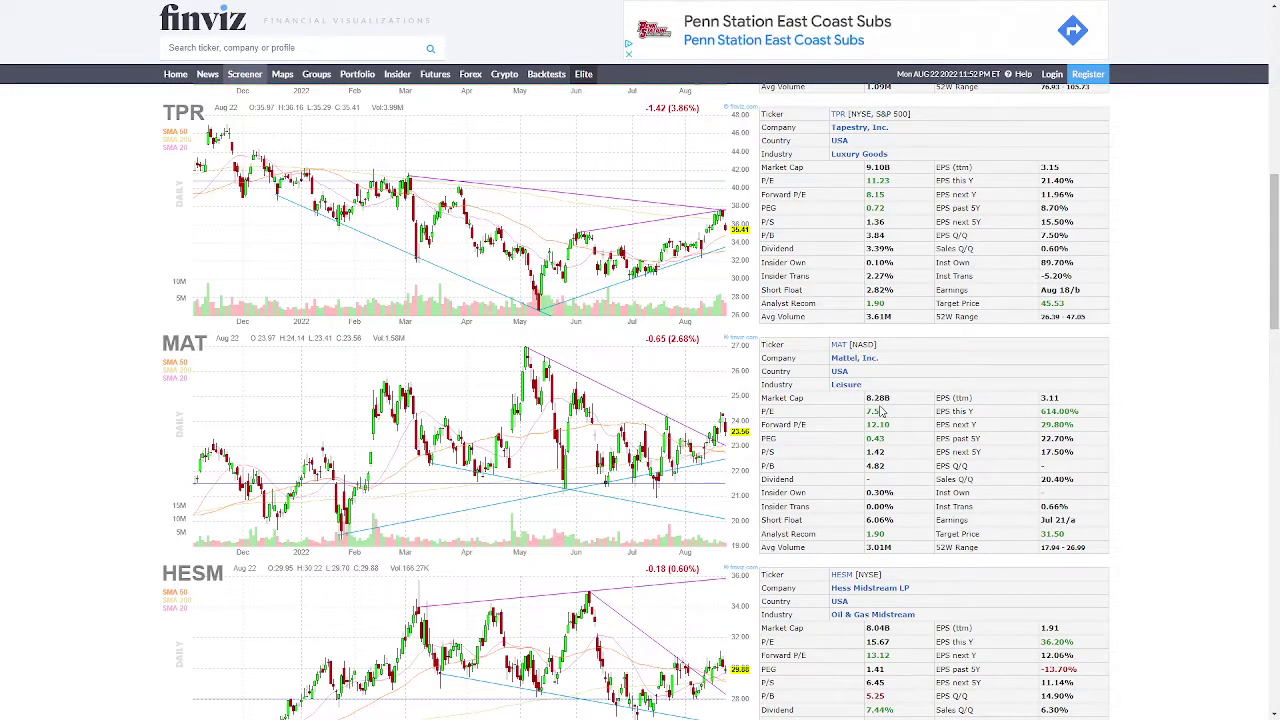
scroll(880, 405, "down", 2)
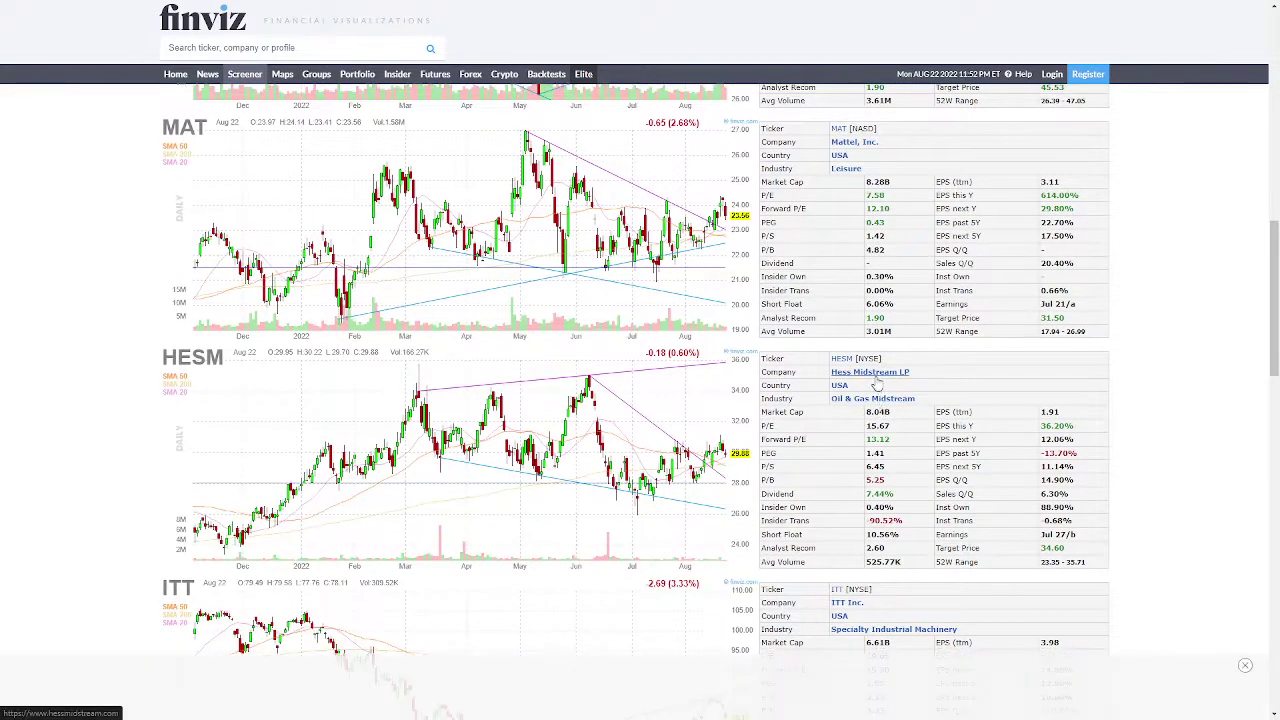
Review the charts, P/E, PEG and EPS growth figures of ITT, RL, HALO, TKR and COLM
scroll(900, 403, "down", 3)
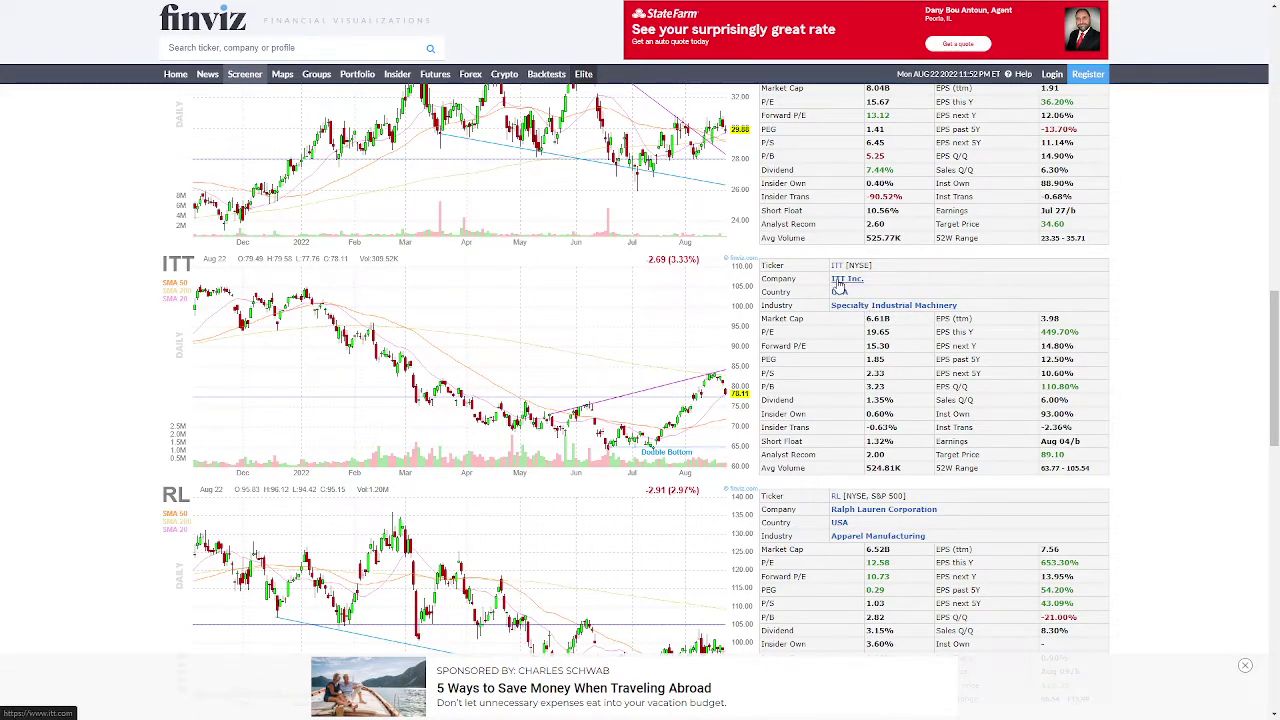
left_click(879, 364)
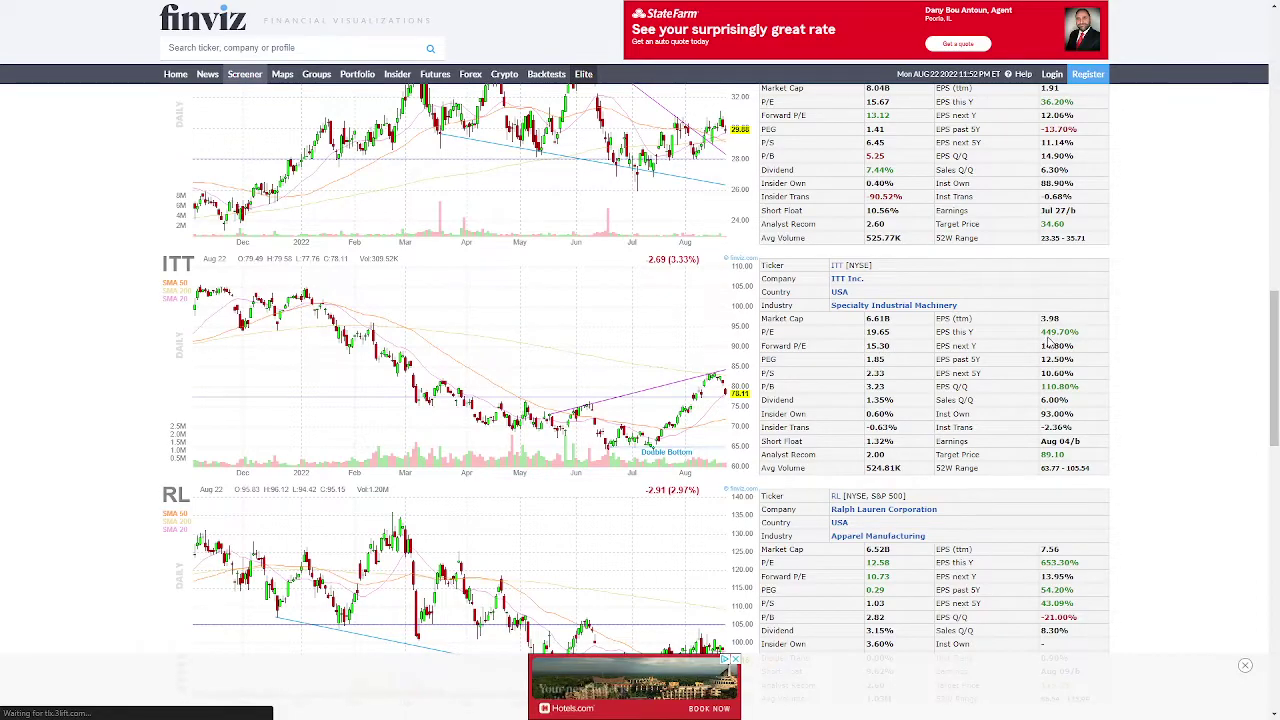
scroll(912, 354, "down", 1)
scroll(912, 354, "down", 1)
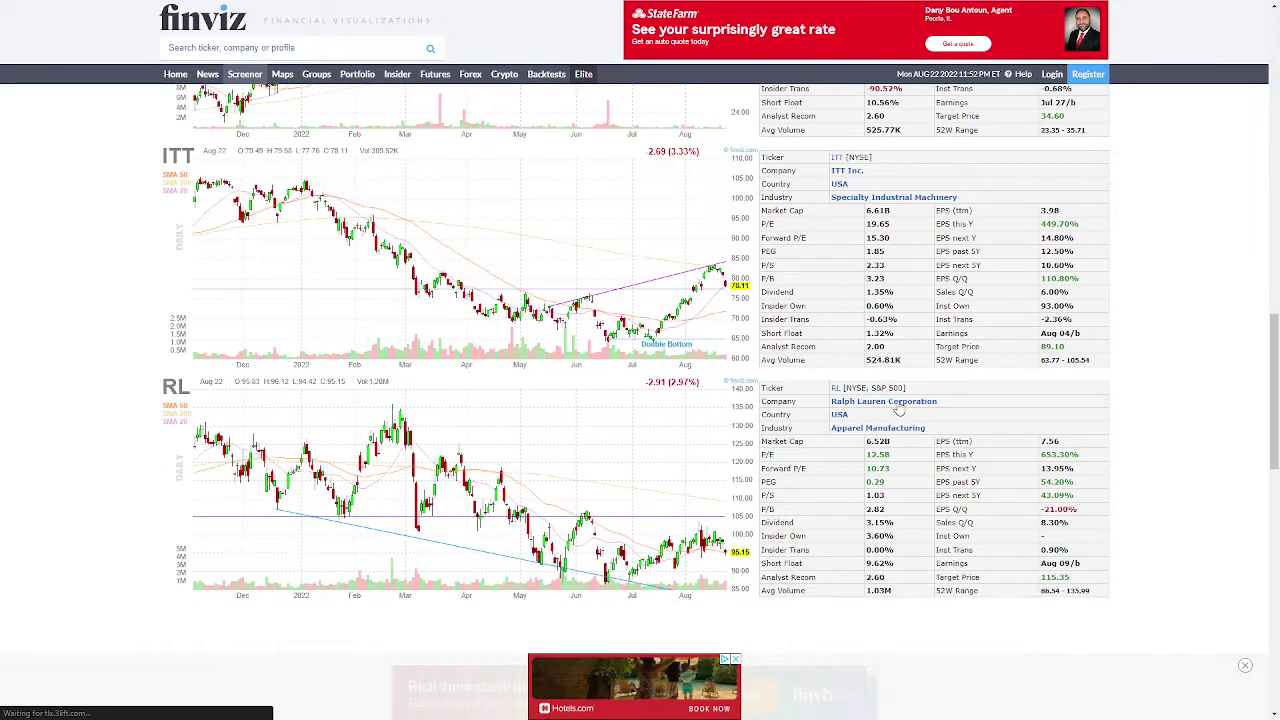
scroll(889, 345, "down", 1)
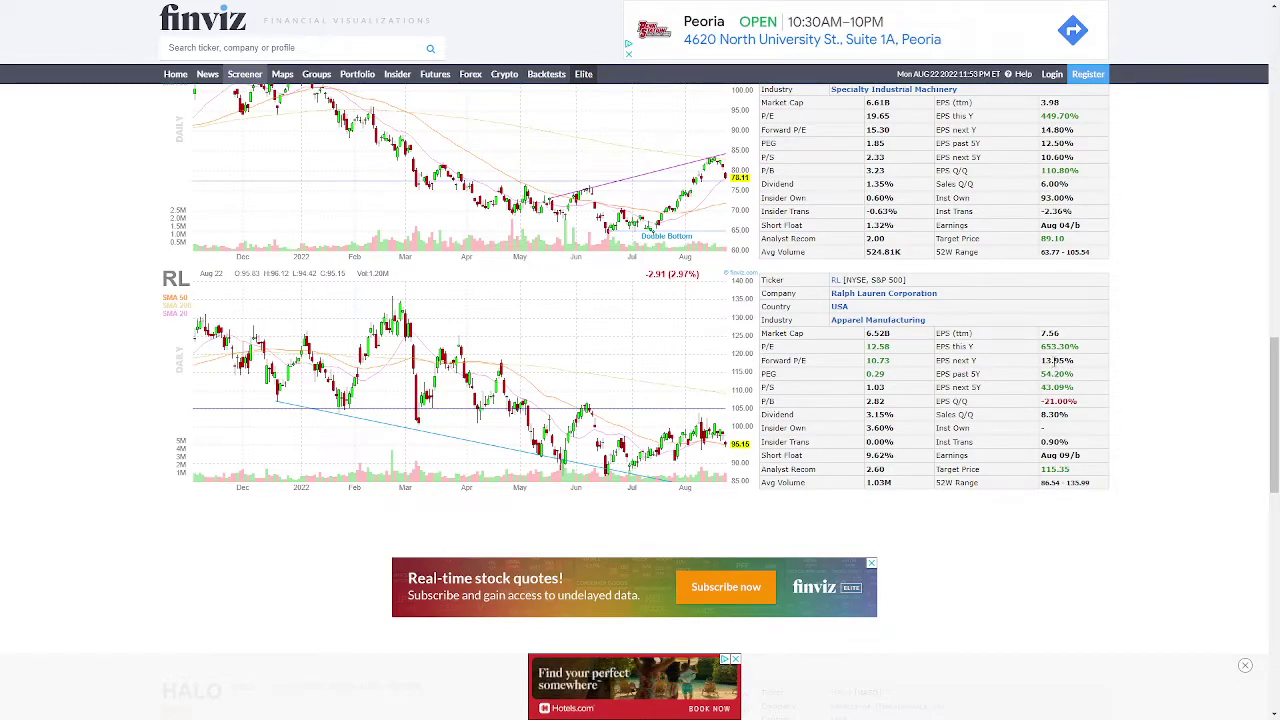
scroll(845, 337, "down", 5)
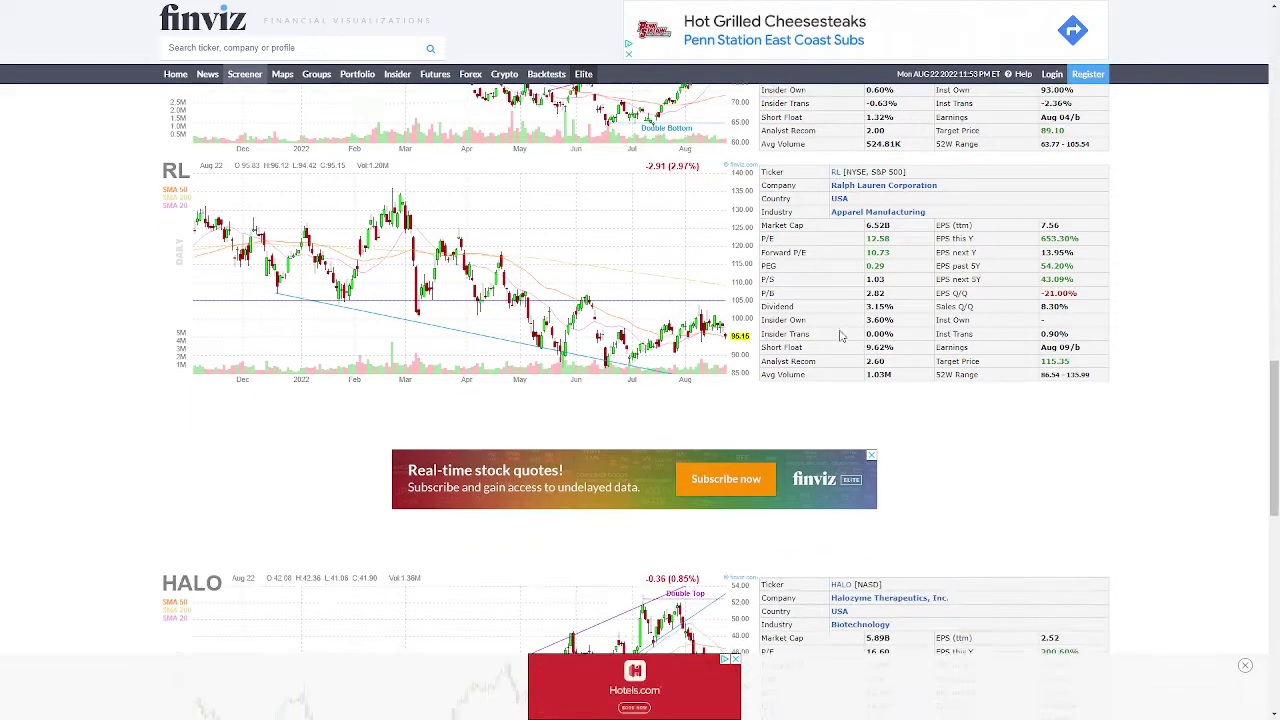
scroll(743, 365, "down", 1)
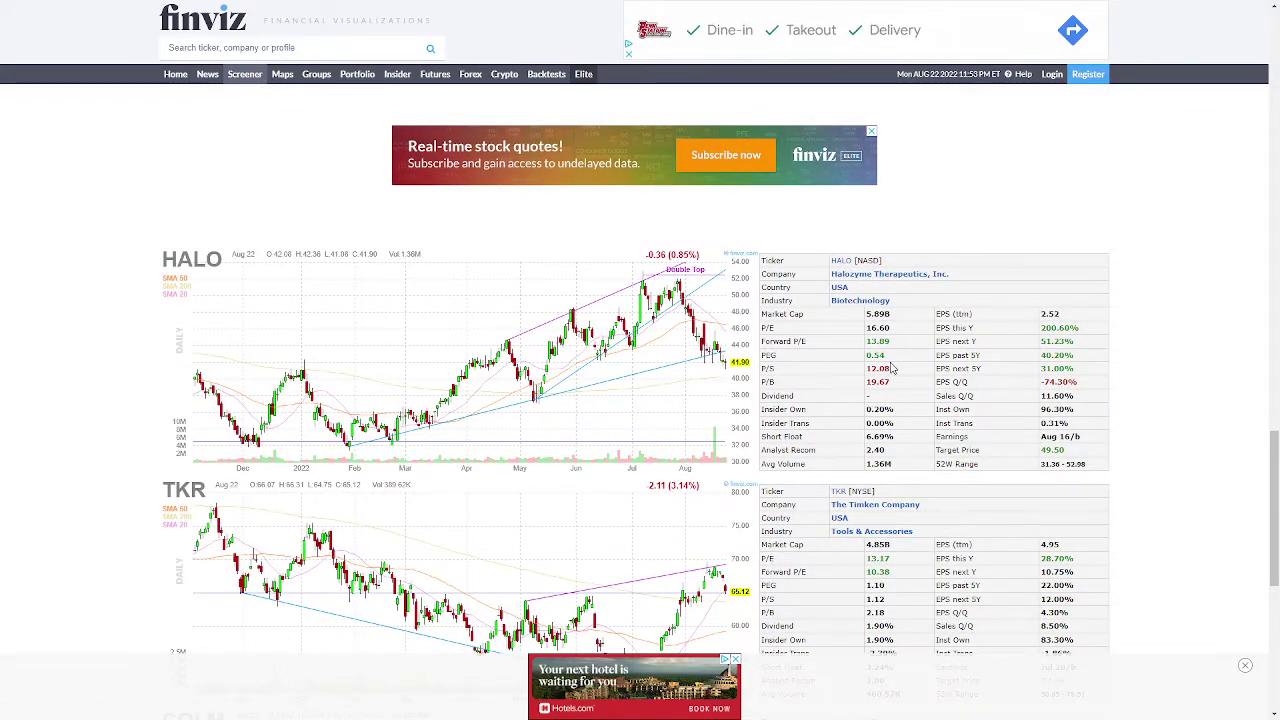
scroll(880, 340, "down", 3)
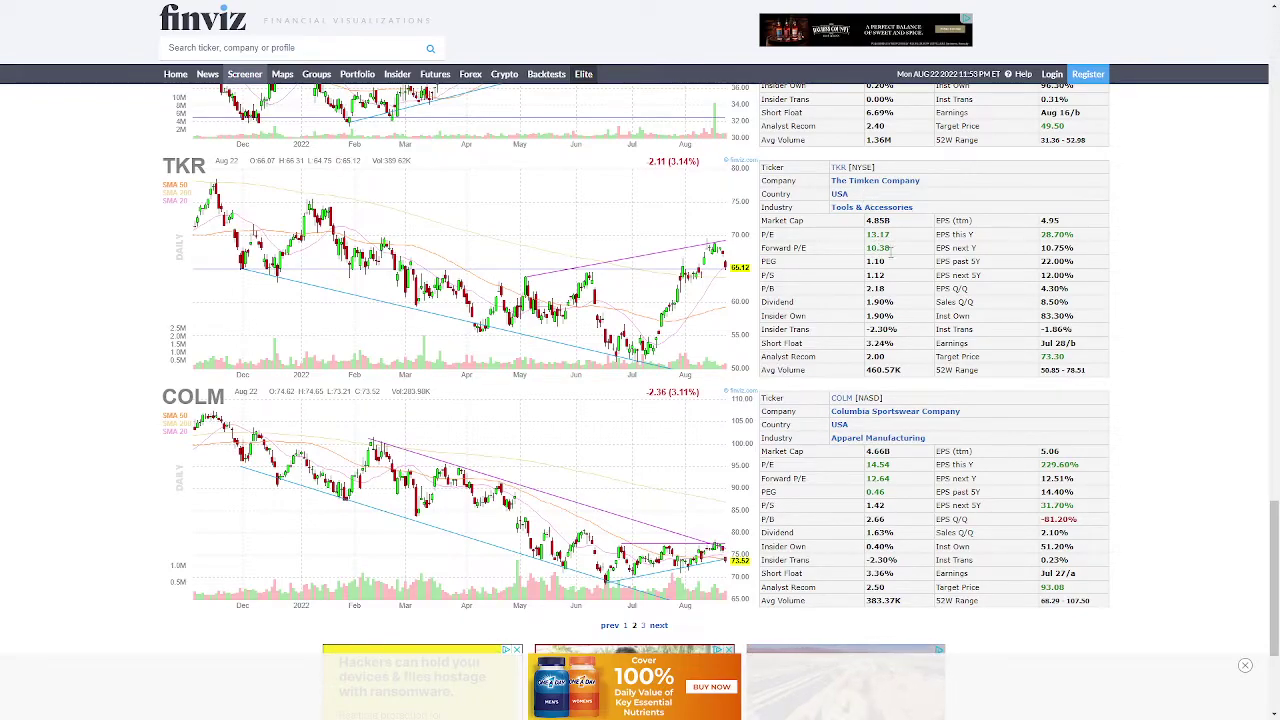
scroll(893, 300, "down", 1)
scroll(898, 370, "up", 2)
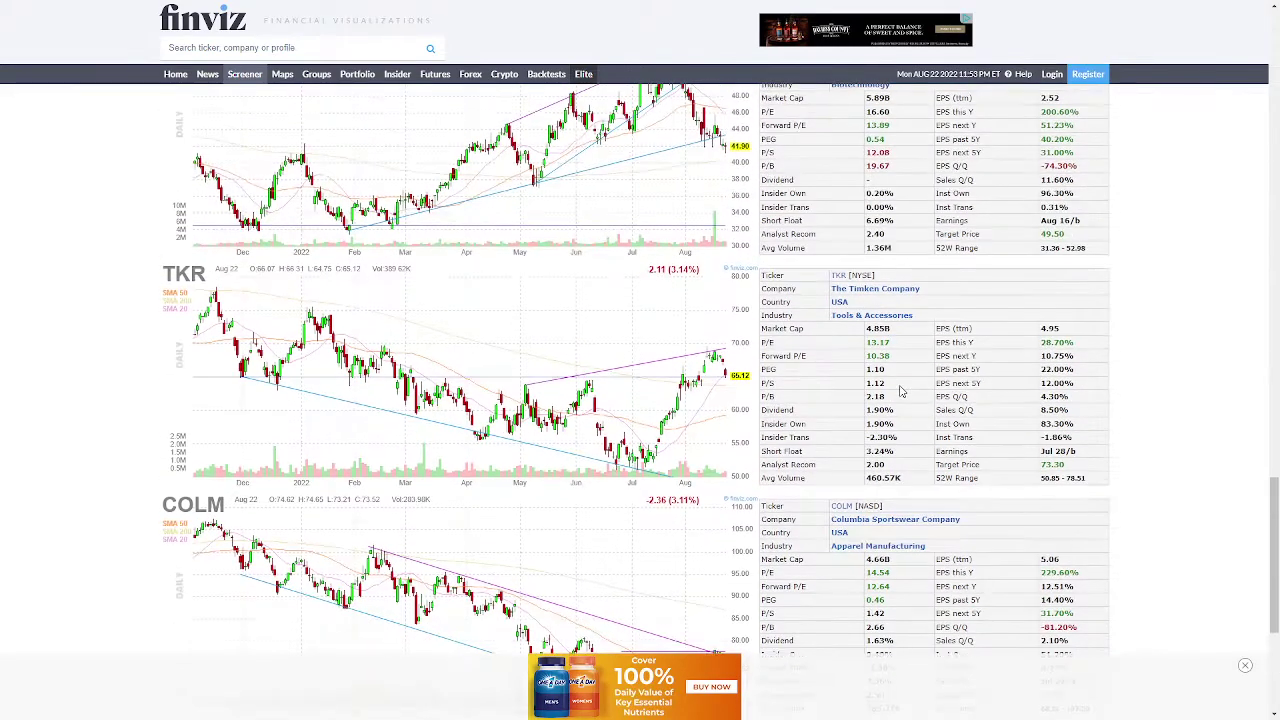
scroll(900, 390, "down", 1)
scroll(915, 403, "down", 1)
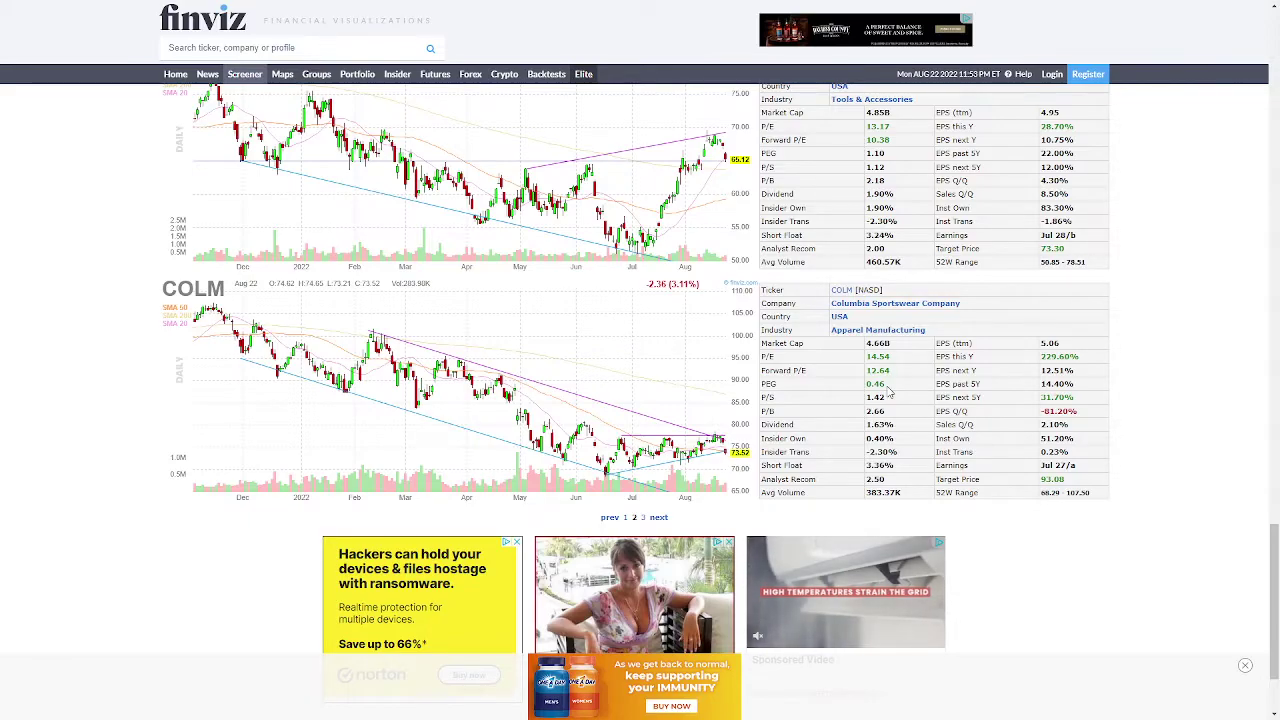
scroll(1045, 377, "down", 2)
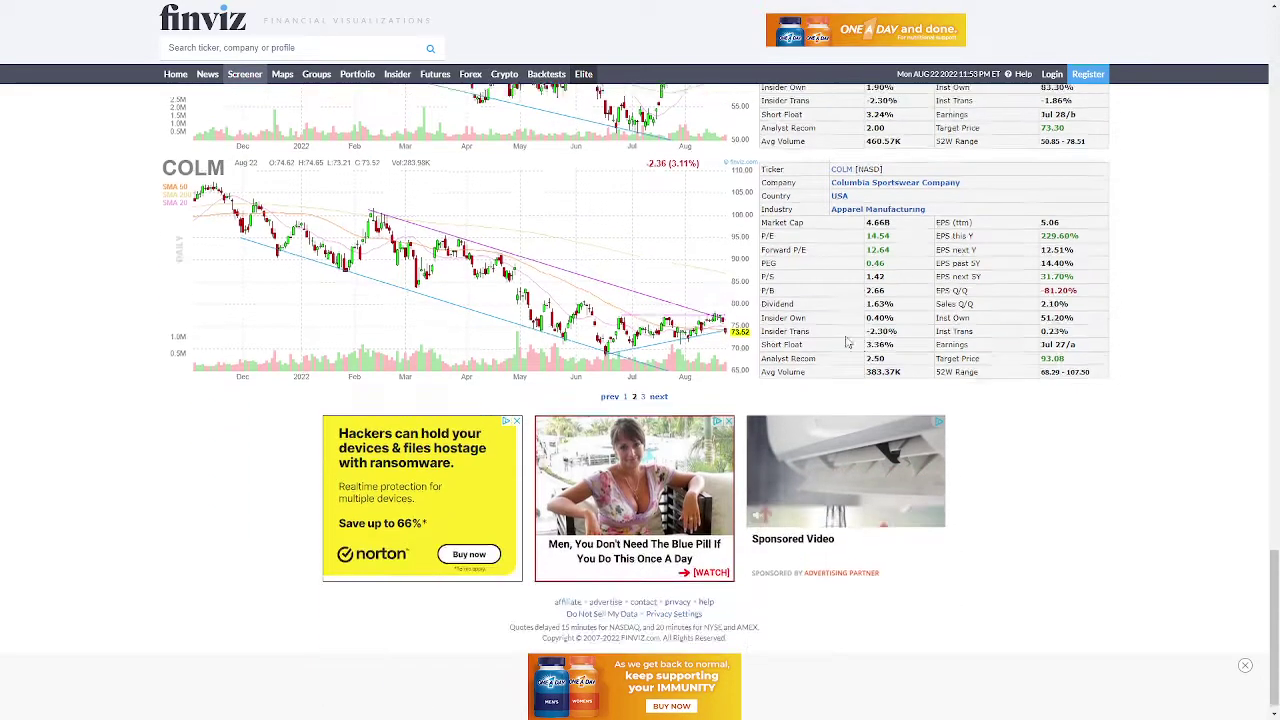
Open the third page of results and examine the charts and fundamentals of the stocks from FOXF through SEM
left_click(643, 385)
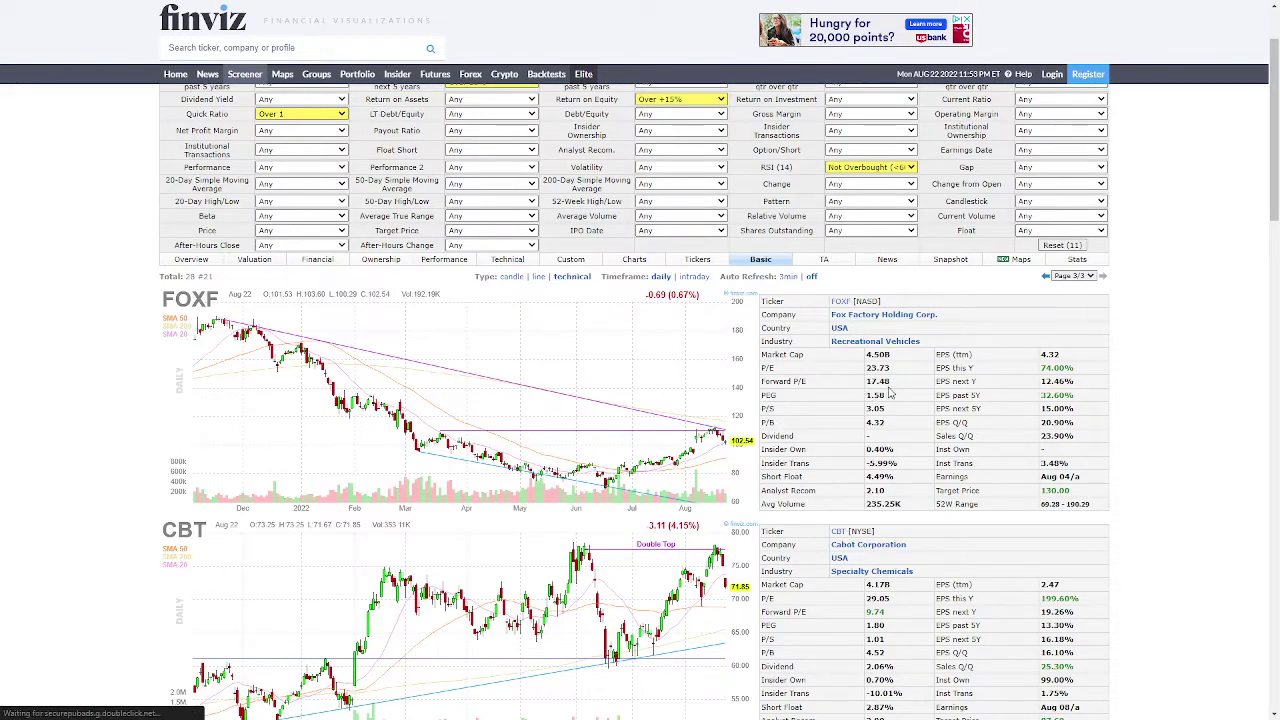
scroll(829, 339, "down", 2)
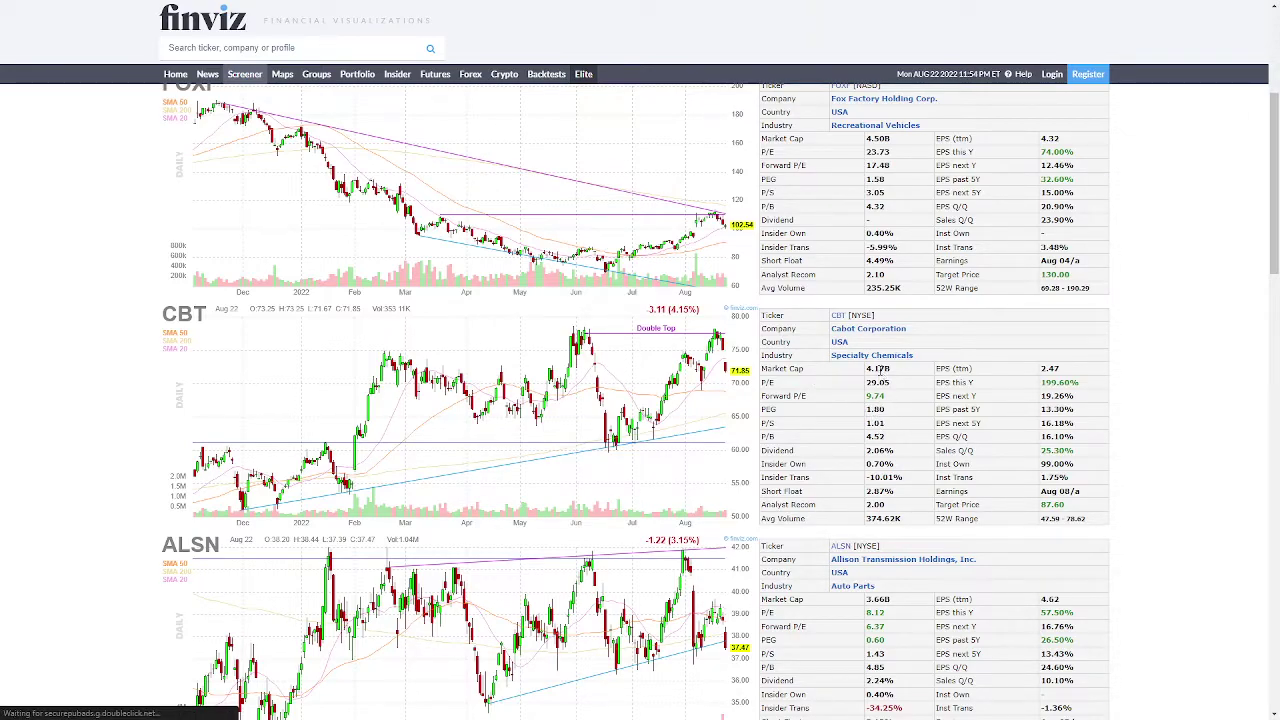
scroll(880, 370, "down", 2)
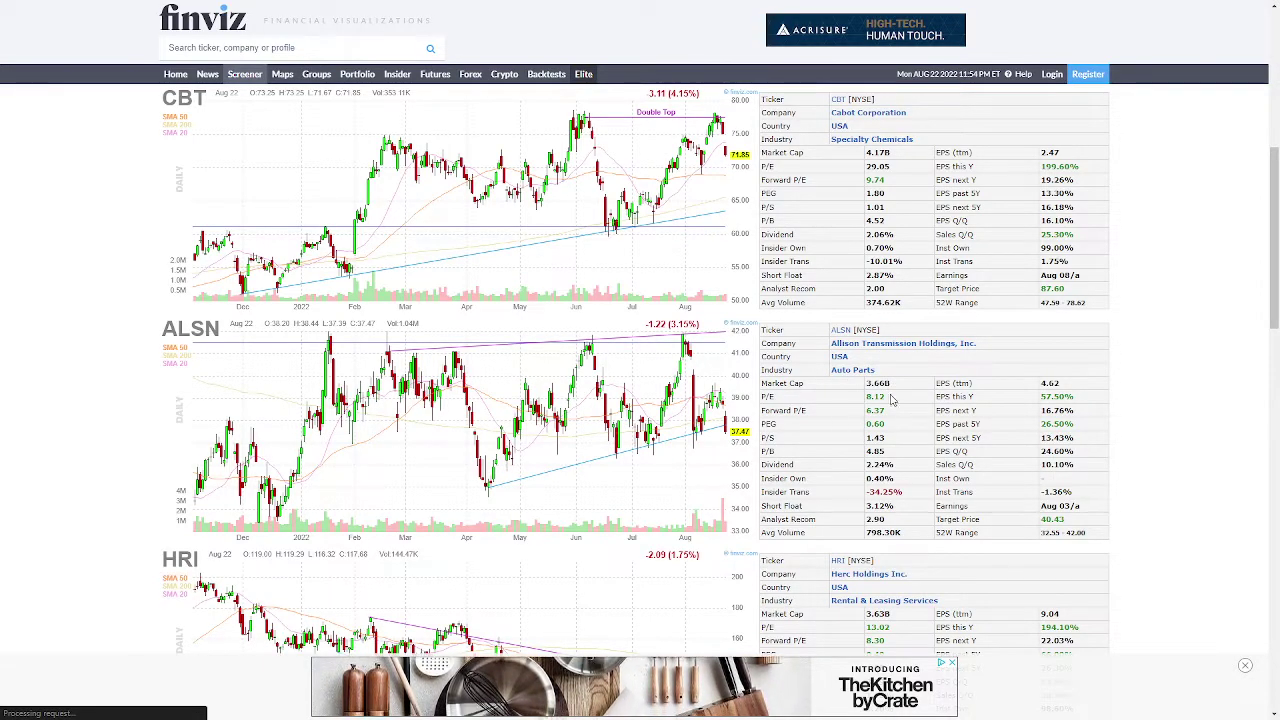
scroll(866, 397, "down", 2)
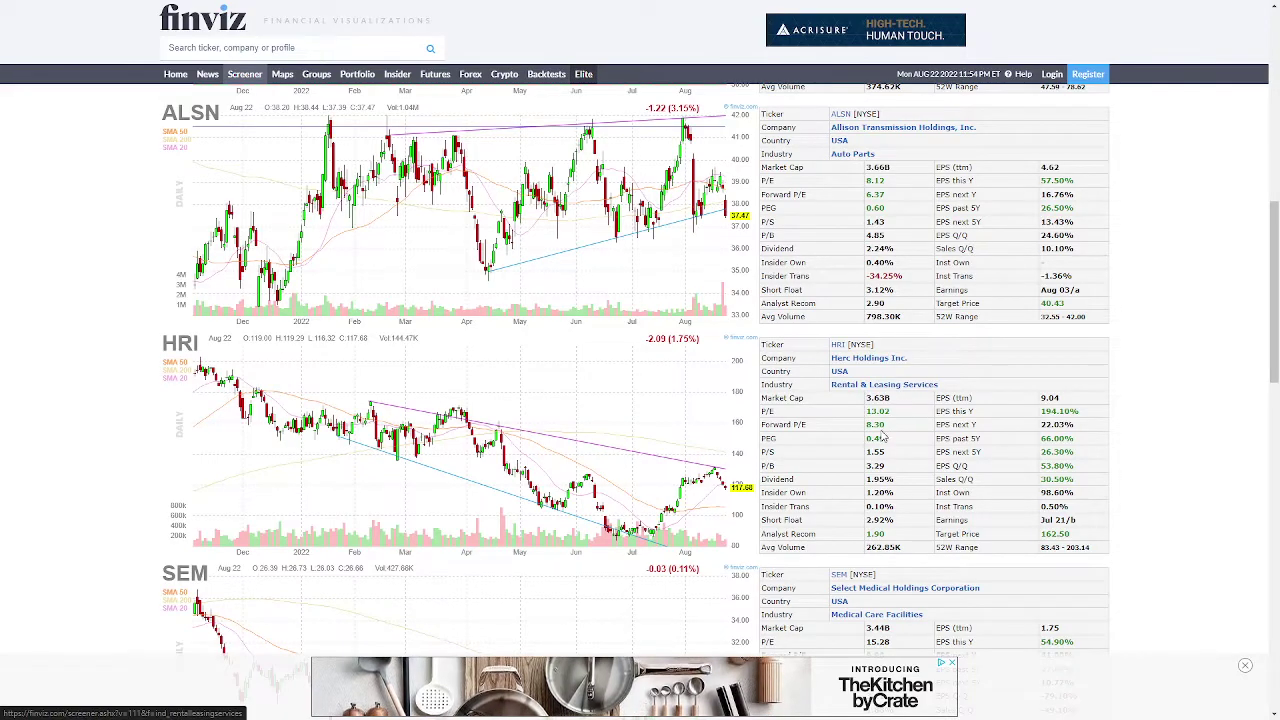
scroll(888, 432, "down", 1)
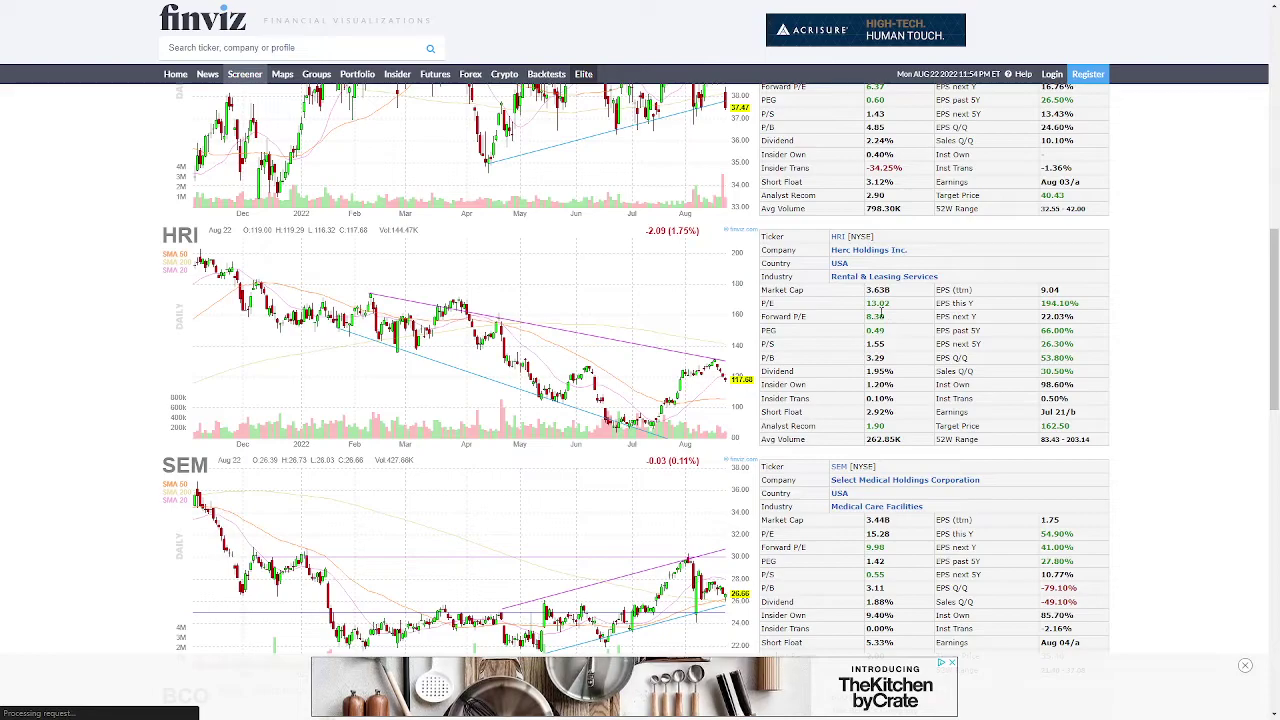
scroll(882, 362, "down", 1)
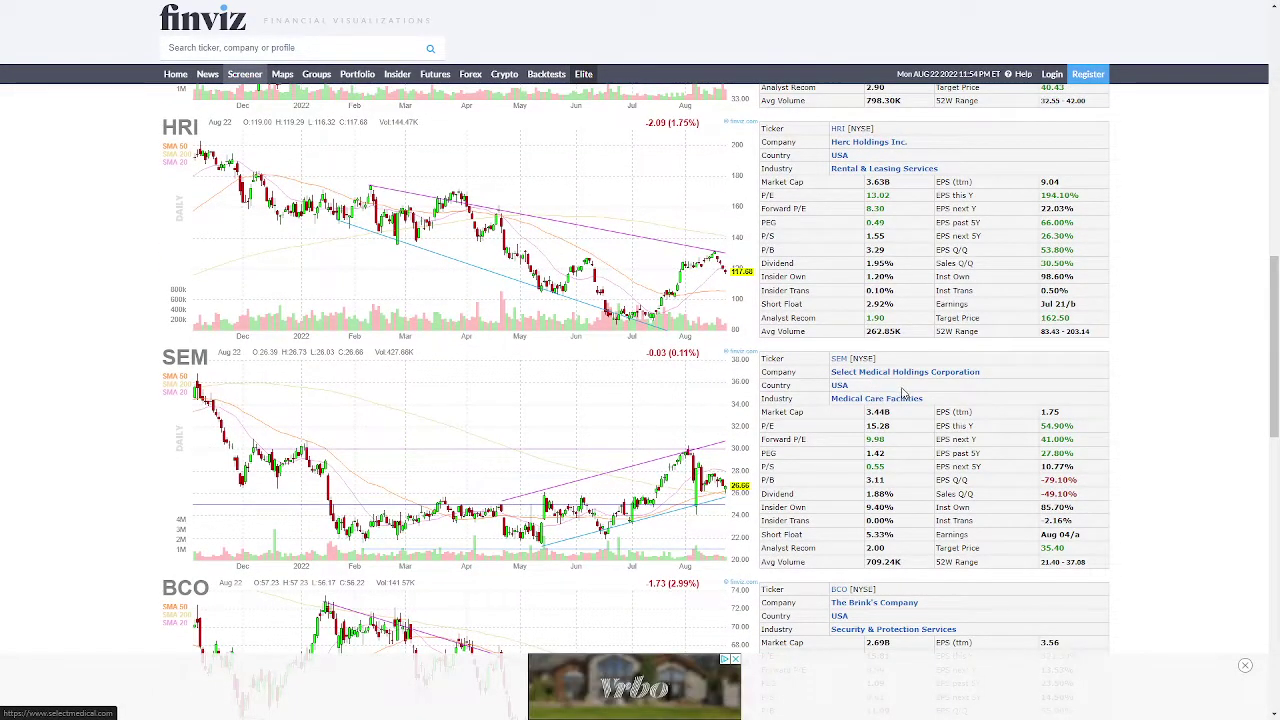
scroll(884, 394, "down", 2)
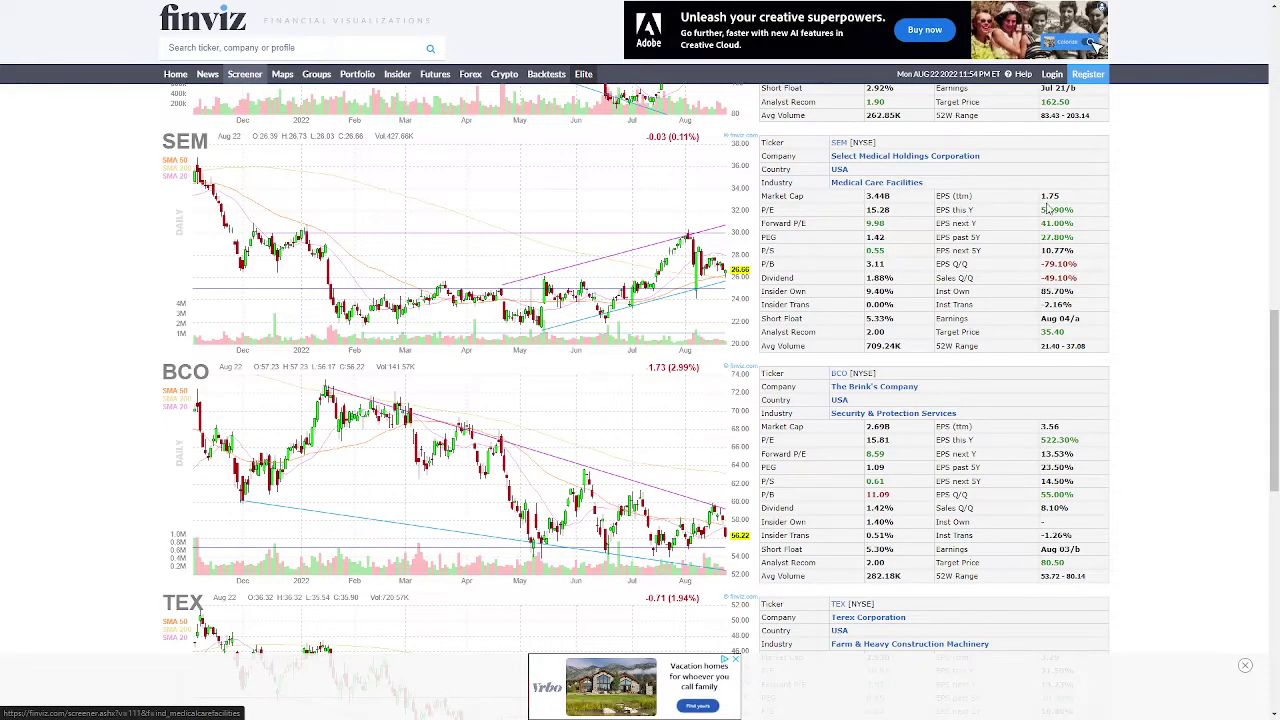
scroll(905, 233, "up", 3)
scroll(881, 485, "up", 2)
Examine the price charts, valuation ratios and EPS growth figures of the last three stocks, BCO, TEX and SONO
scroll(882, 487, "down", 6)
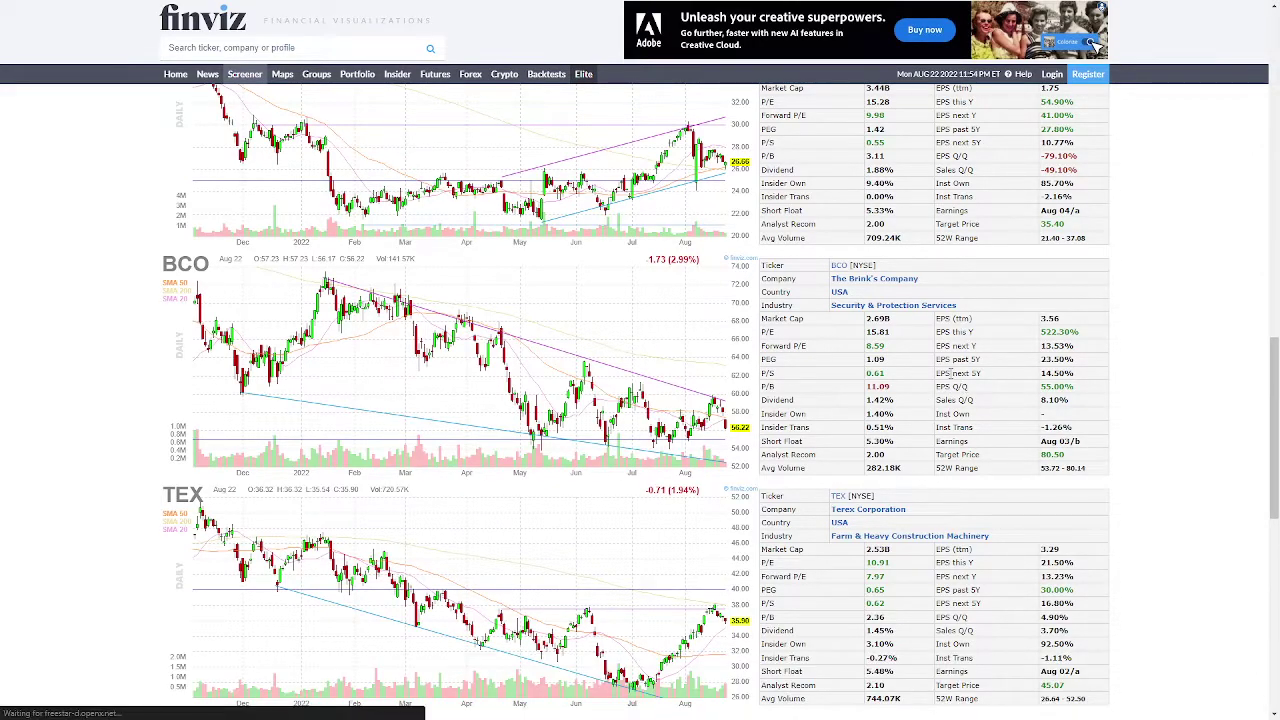
scroll(955, 378, "down", 2)
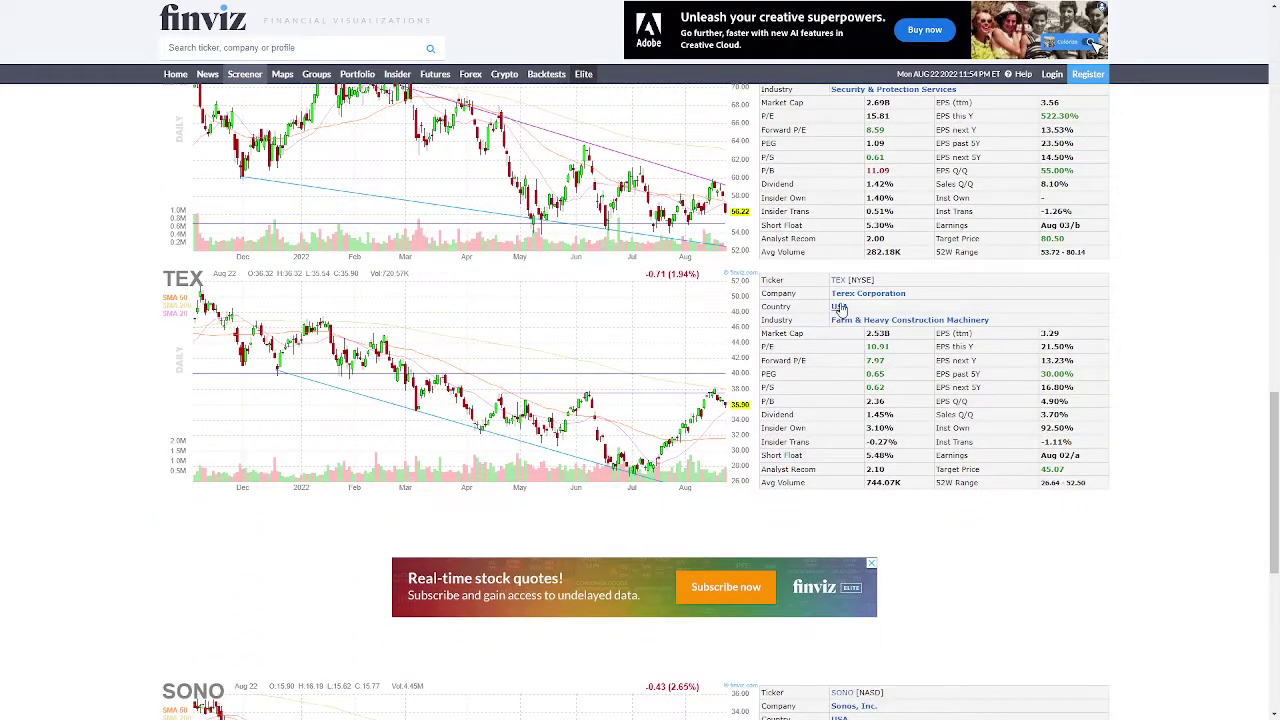
scroll(868, 390, "down", 2)
scroll(828, 325, "up", 1)
scroll(768, 362, "down", 5)
scroll(827, 385, "up", 7)
scroll(858, 330, "down", 1)
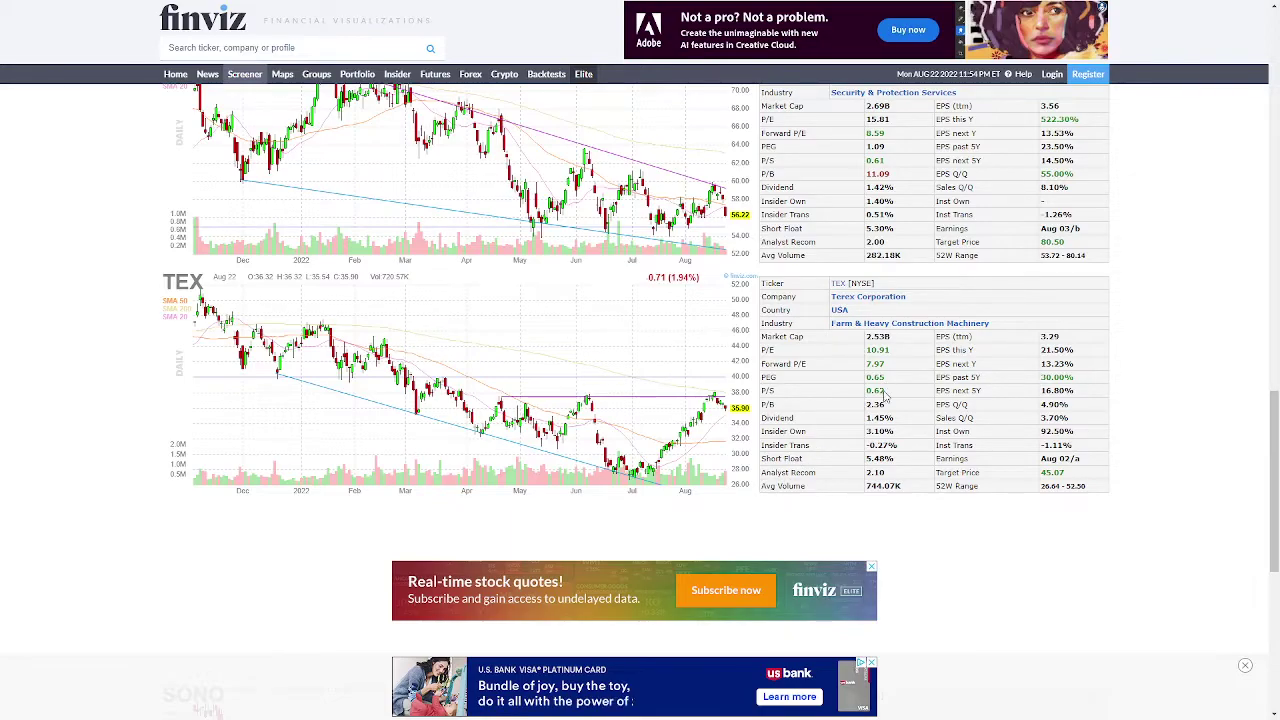
scroll(897, 385, "down", 4)
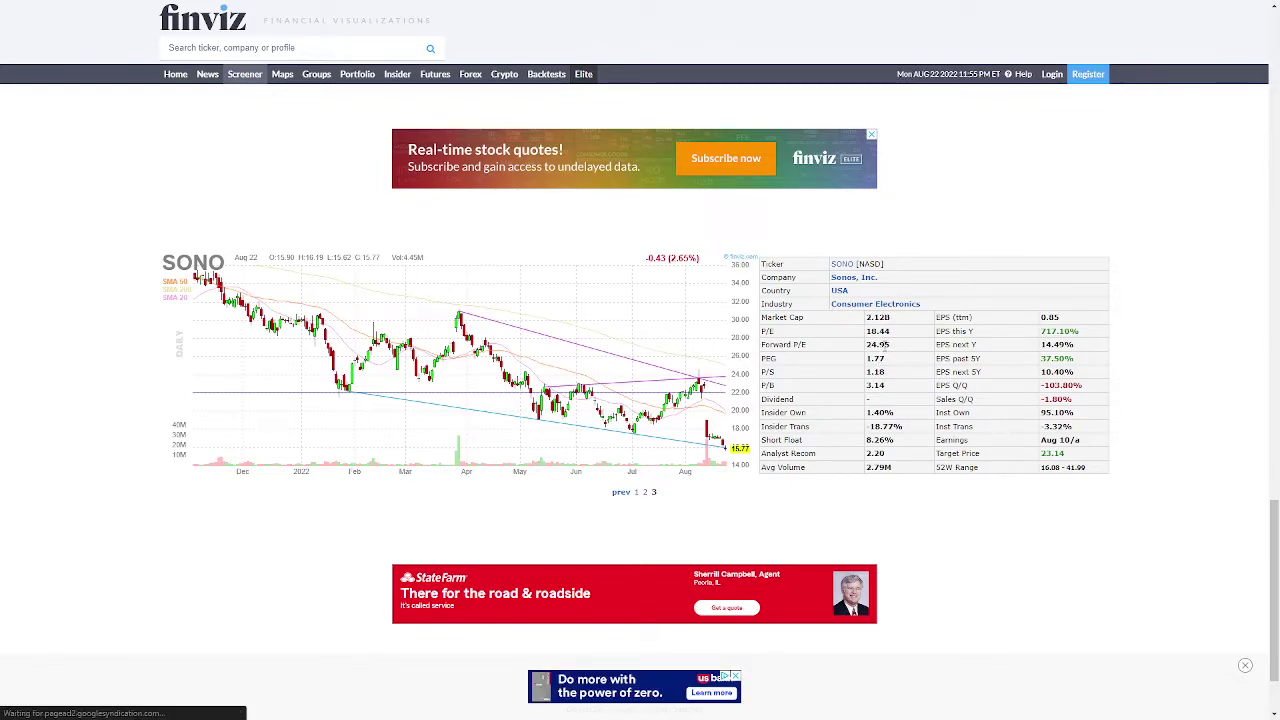
Switch the results back to the Overview view and return to the first page of the stock list
scroll(890, 355, "up", 20)
left_click(214, 368)
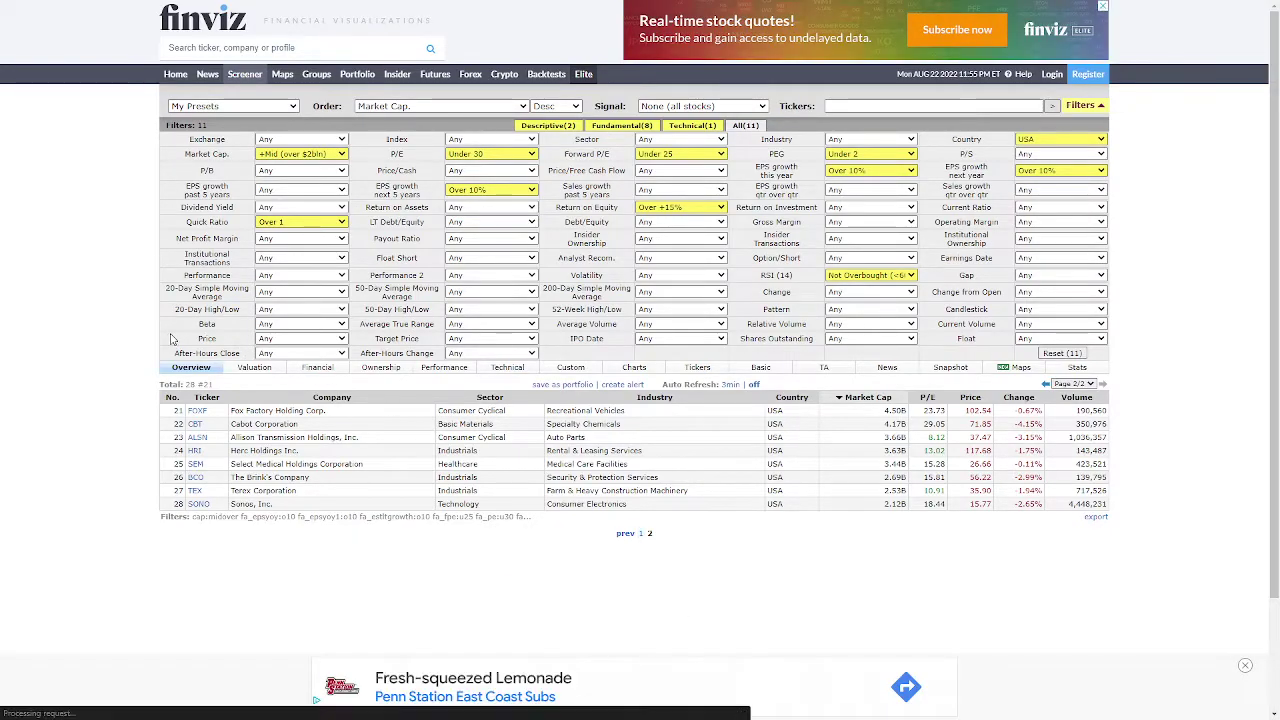
scroll(150, 352, "down", 1)
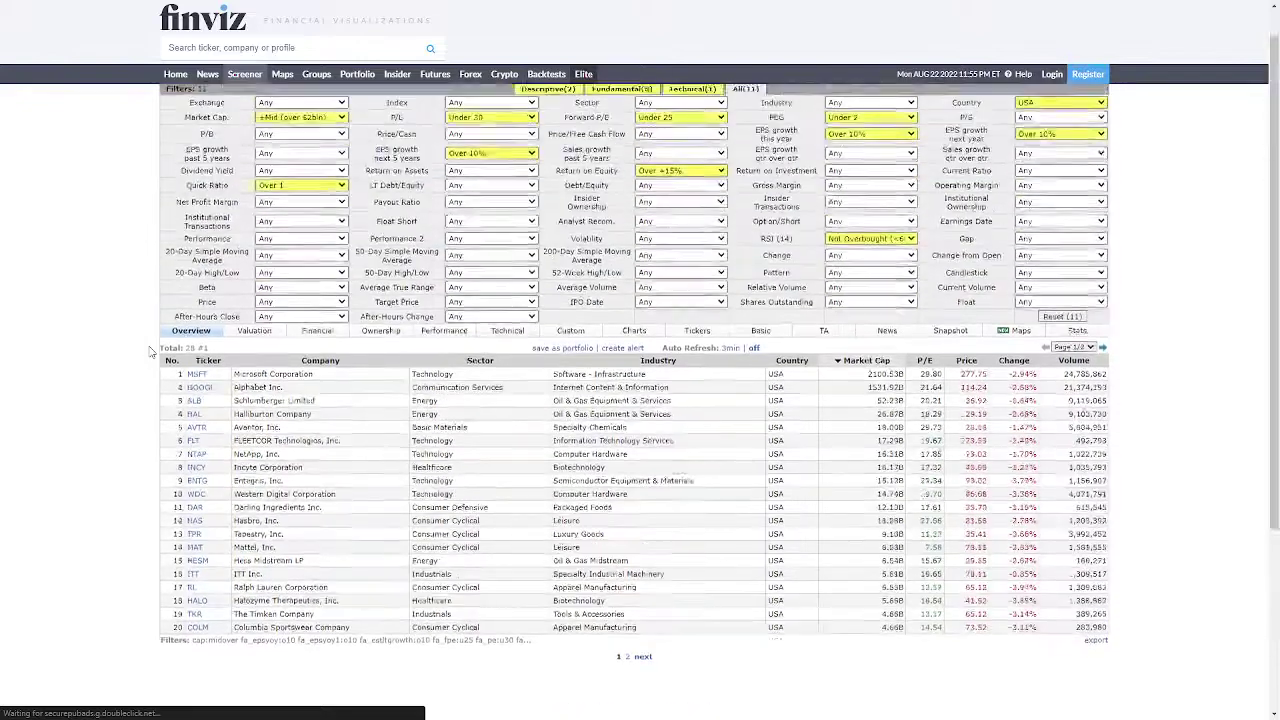
scroll(150, 355, "up", 1)
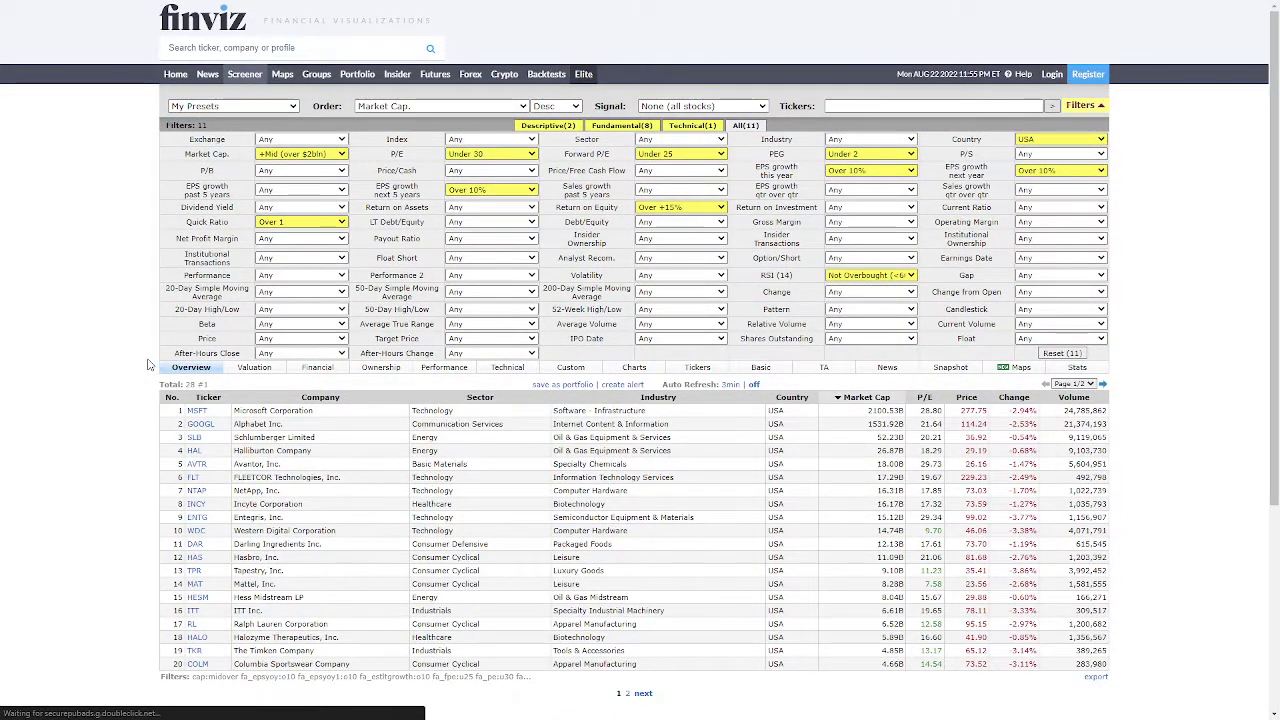